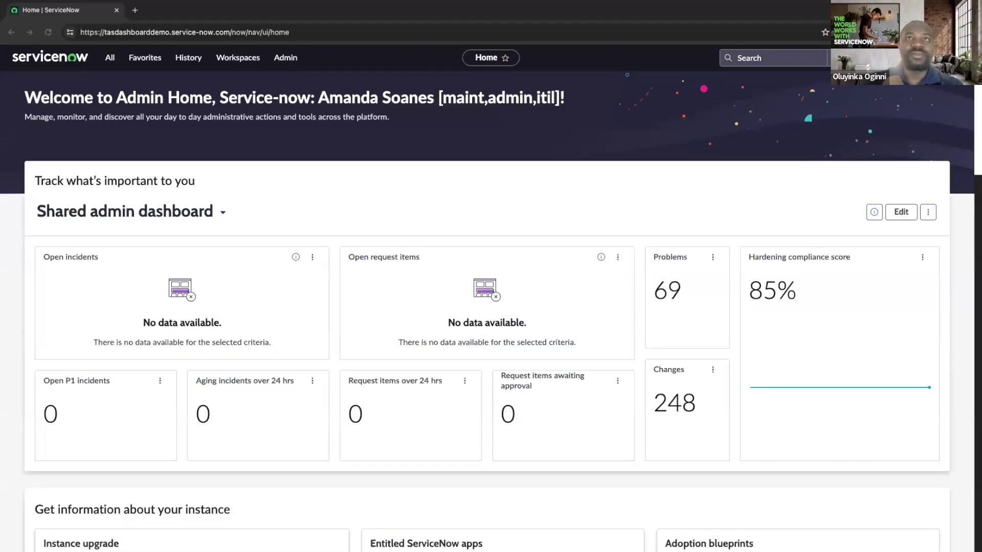
Step: Dock the Favorites navigator and open the Automated Test Framework Suites list
click(152, 59)
click(152, 59)
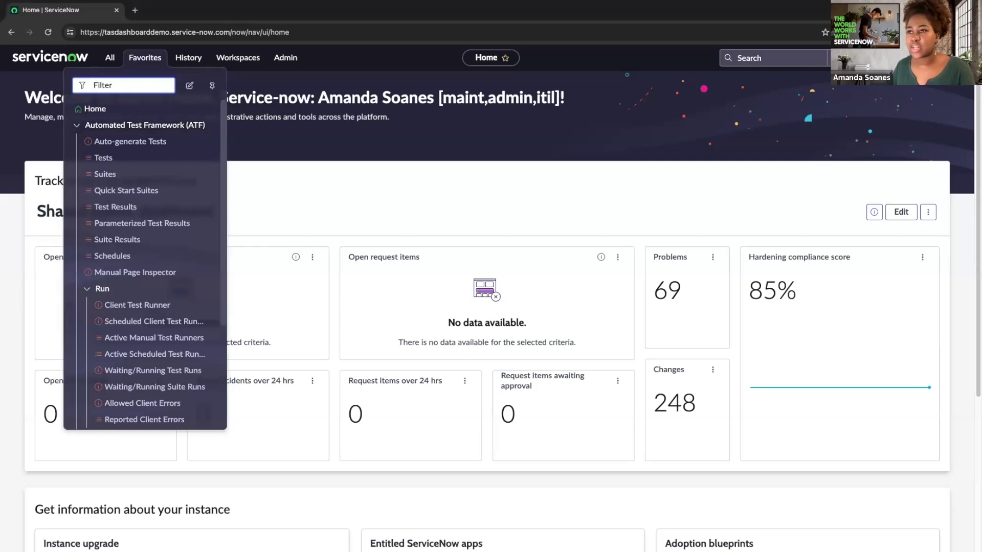
key(Escape)
click(138, 55)
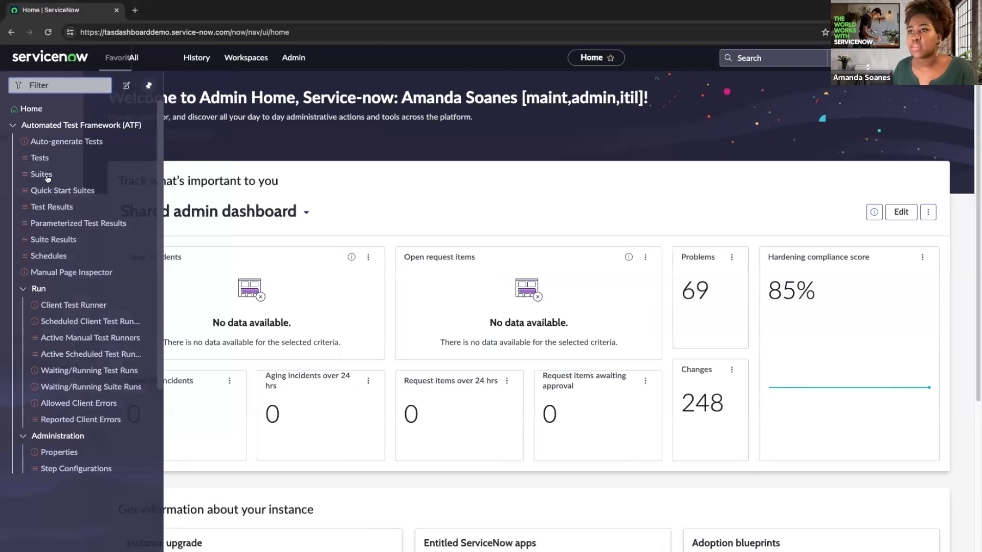
click(45, 176)
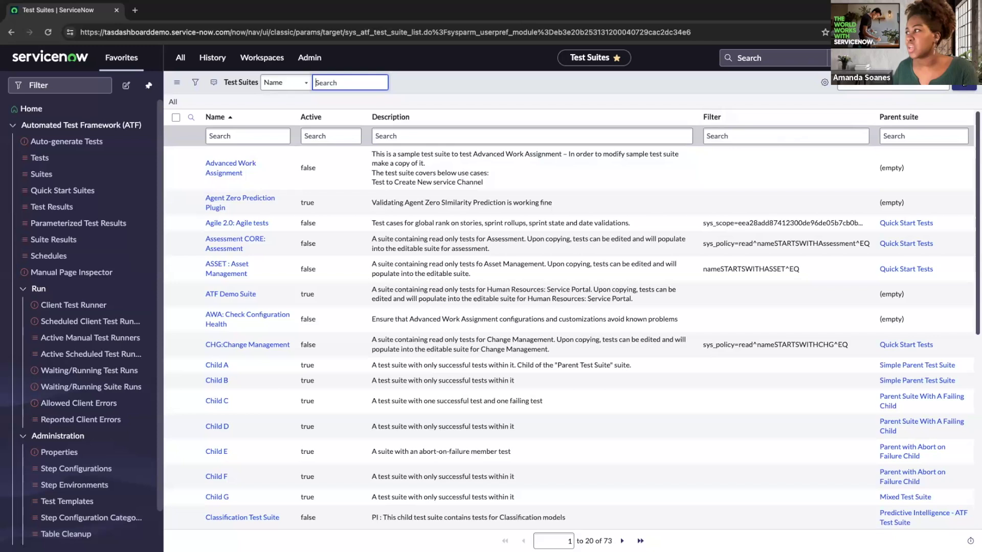
Step: Start a new test suite record for My New Test Suite from the Suites list
click(963, 83)
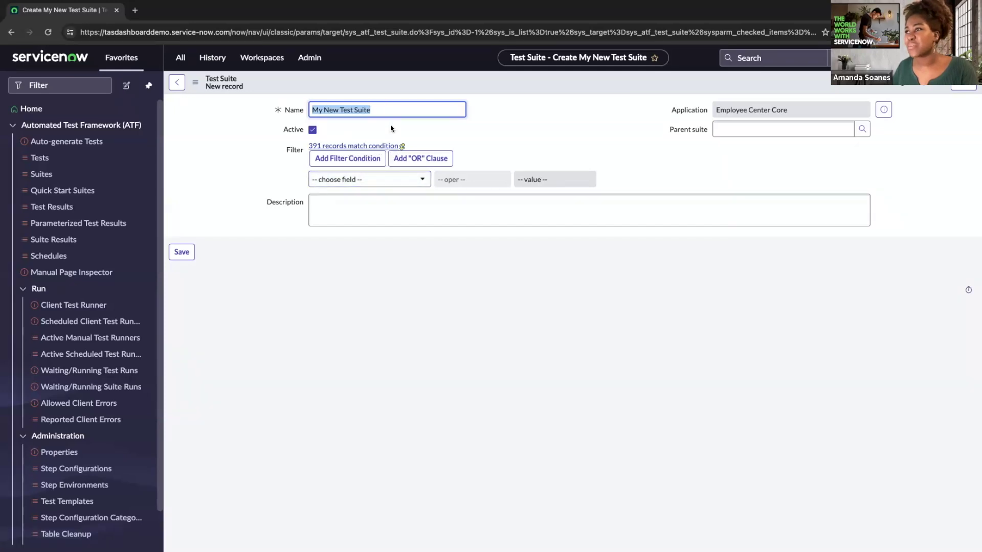
Step: Browse the suite filter's available fields, then save the My New Test Suite record
click(394, 180)
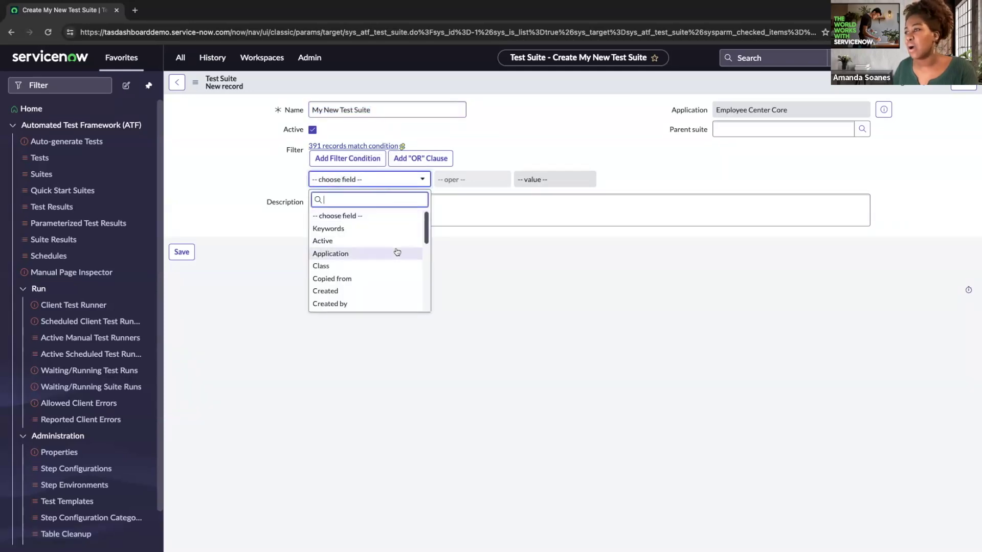
scroll(388, 248, down, 10)
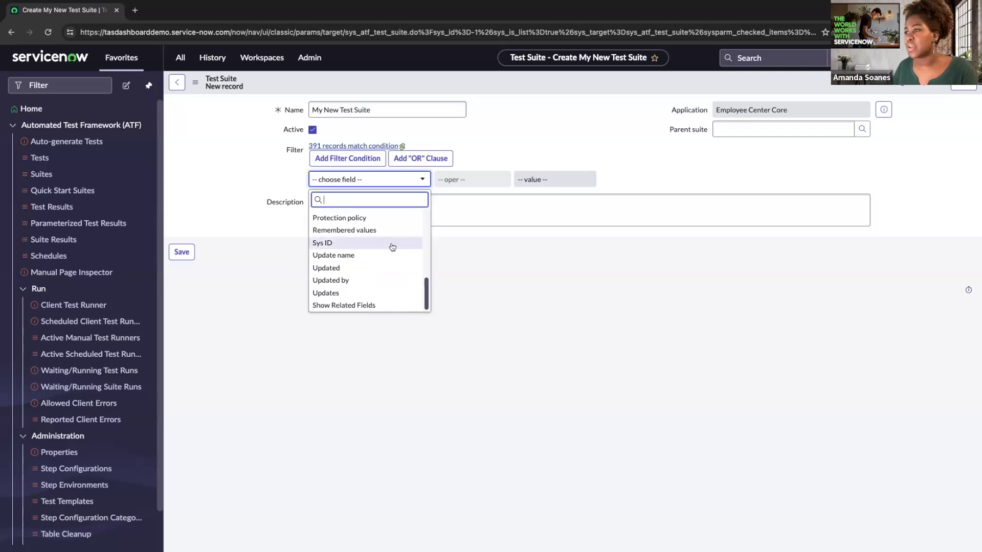
scroll(419, 230, up, 1)
scroll(420, 230, up, 8)
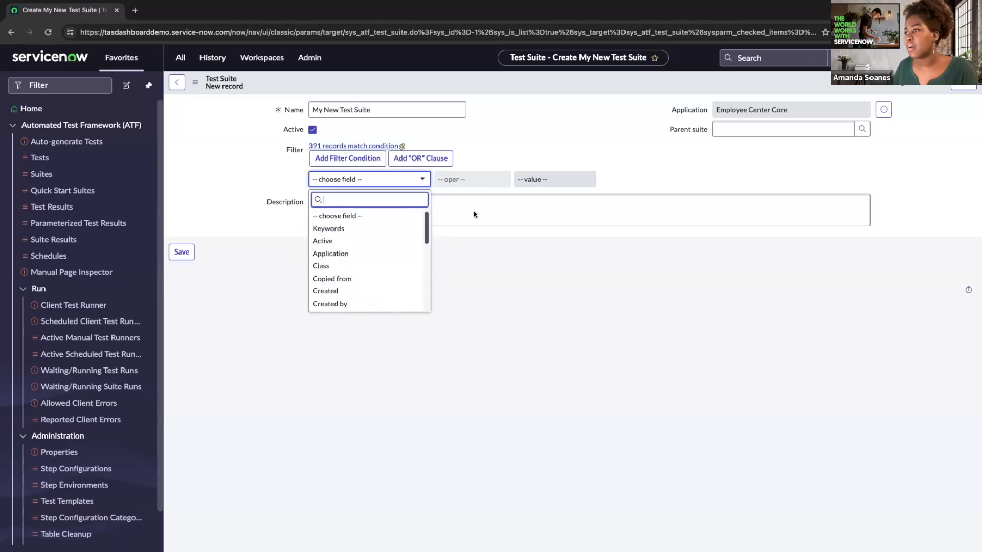
key(Escape)
right_click(657, 79)
click(686, 88)
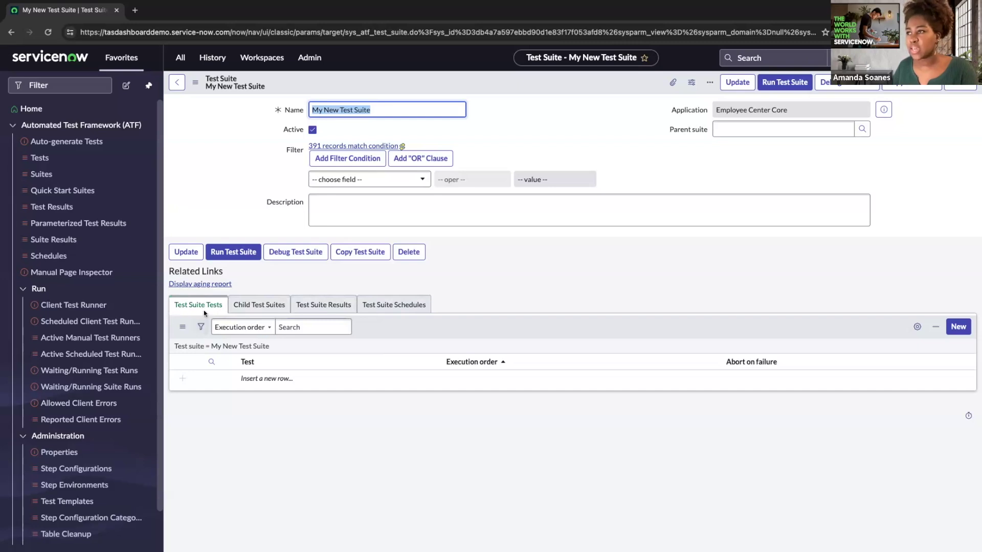
click(258, 306)
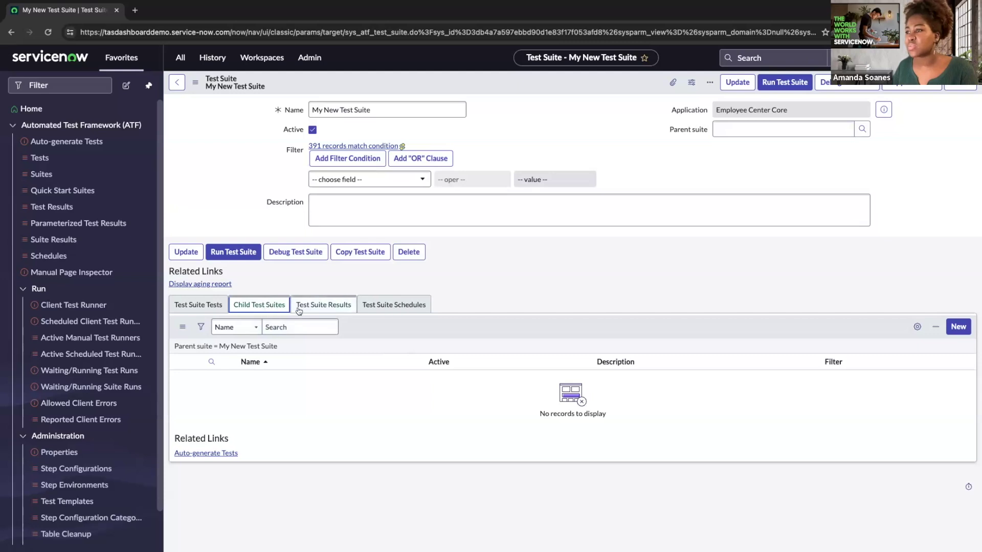
click(326, 310)
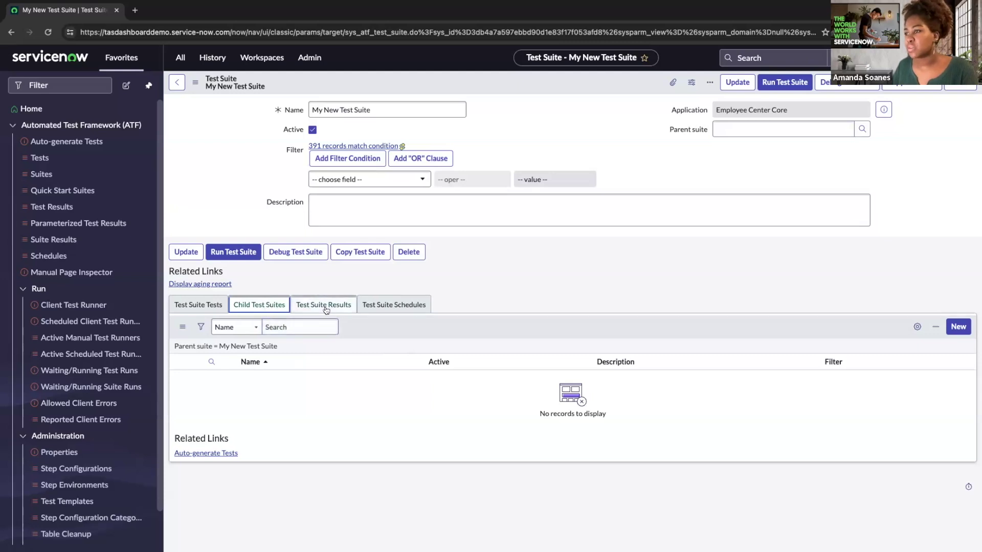
click(380, 306)
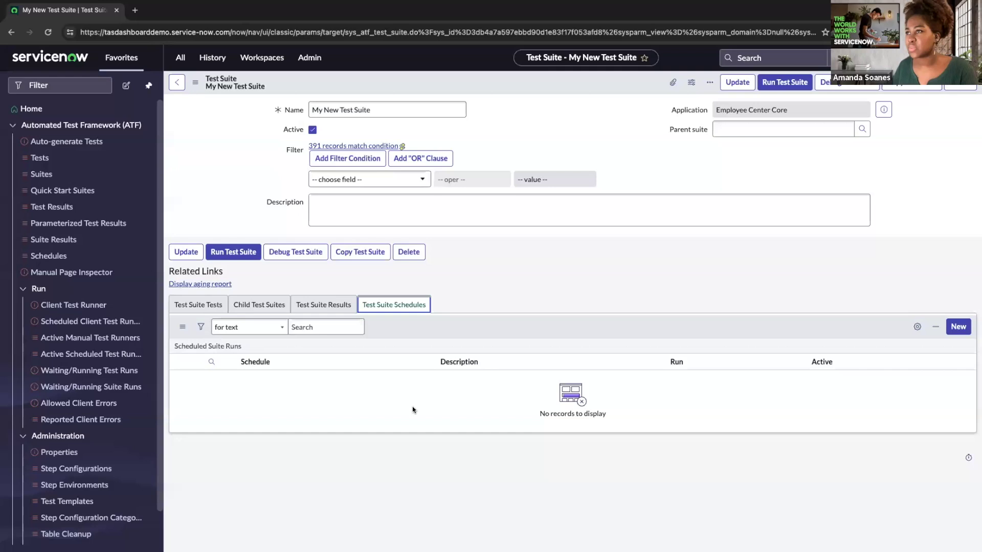
click(203, 306)
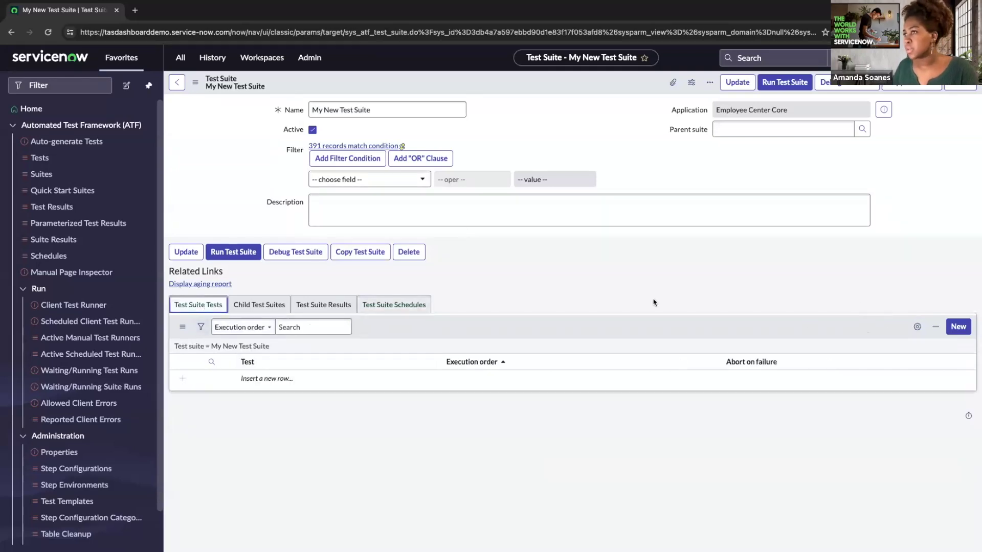
scroll(110, 215, down, 1)
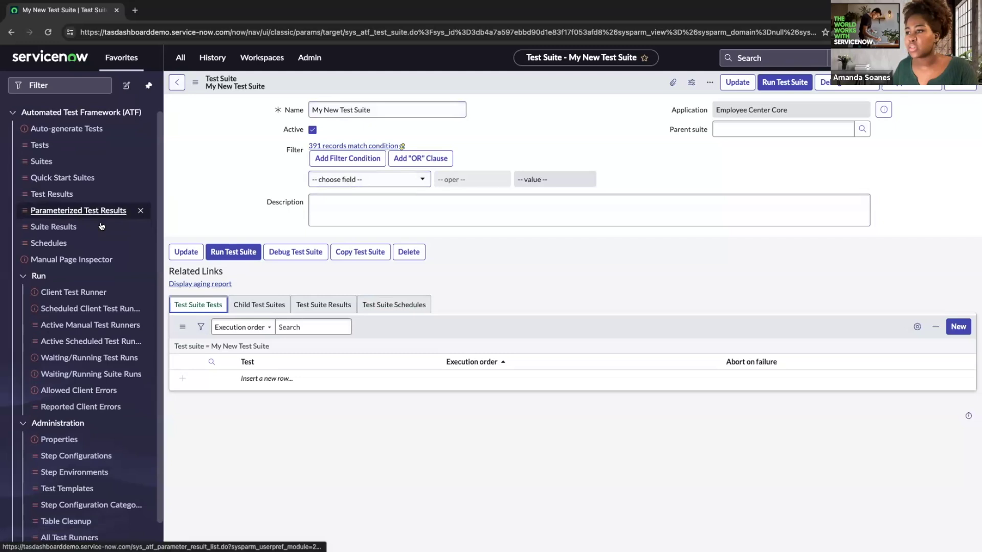
Step: Open a new Test Suite Test form and review its Test, Execution order and Abort on failure fields
click(955, 328)
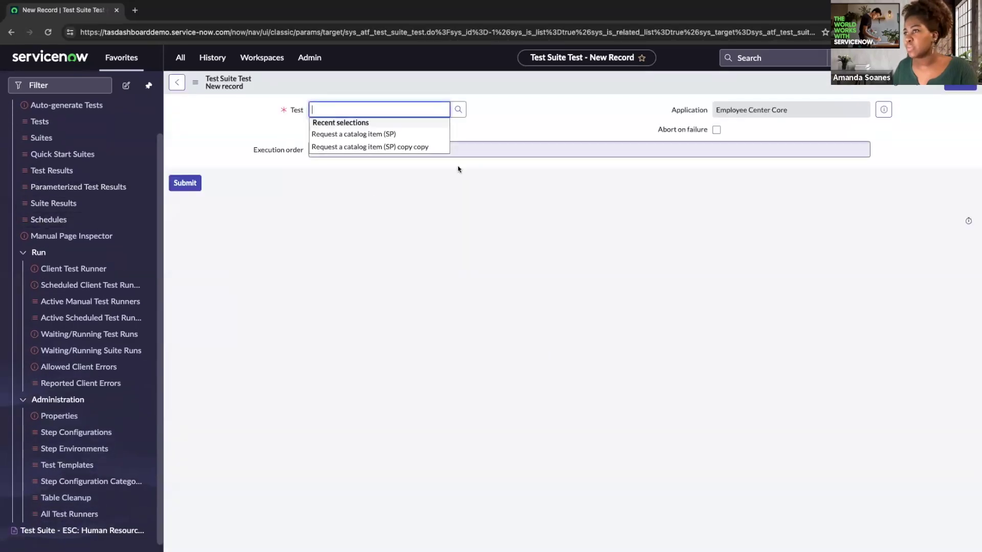
click(299, 152)
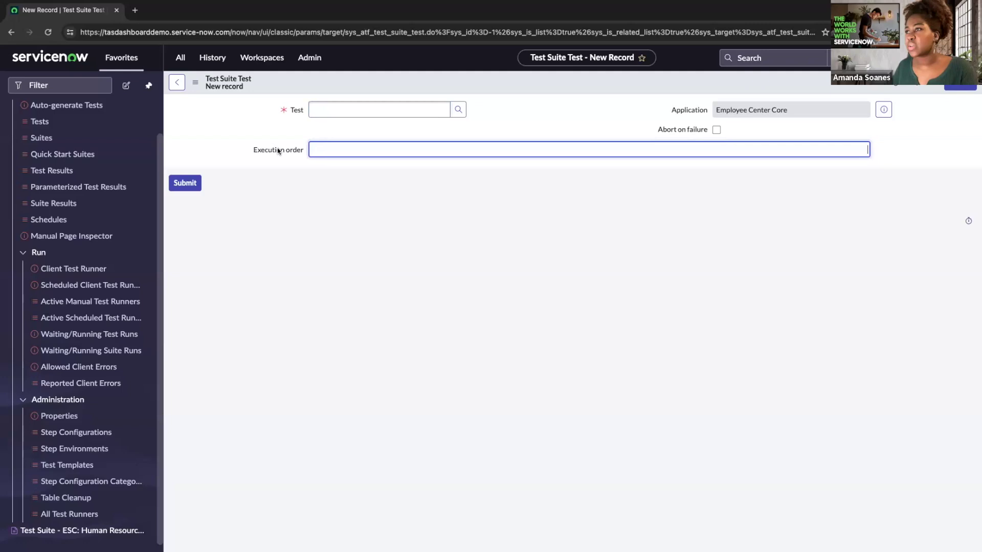
click(324, 108)
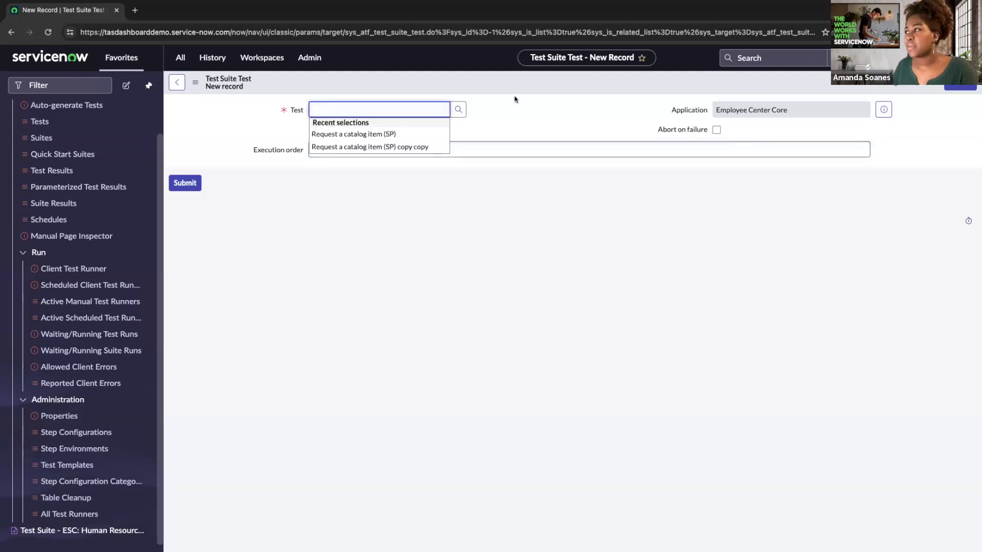
click(479, 146)
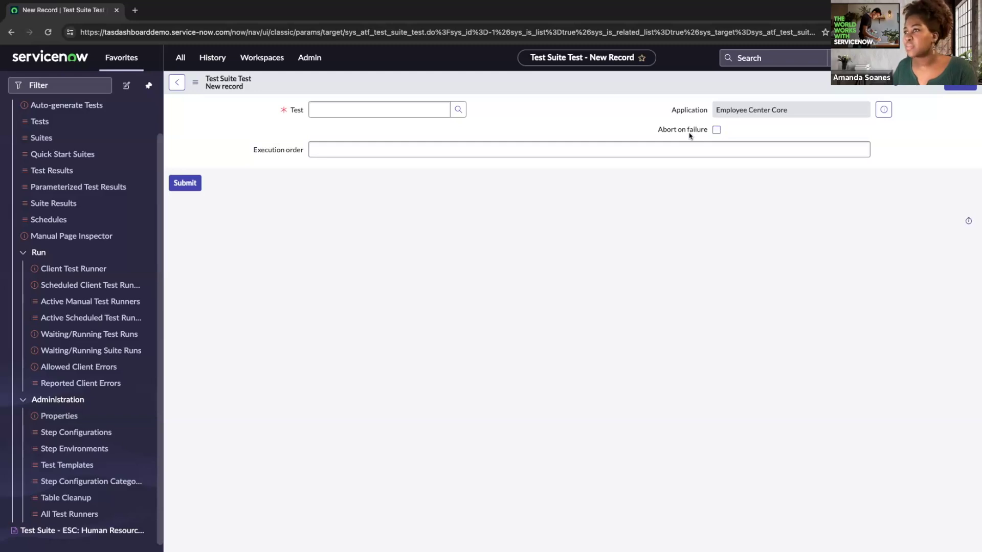
mouse_move(699, 129)
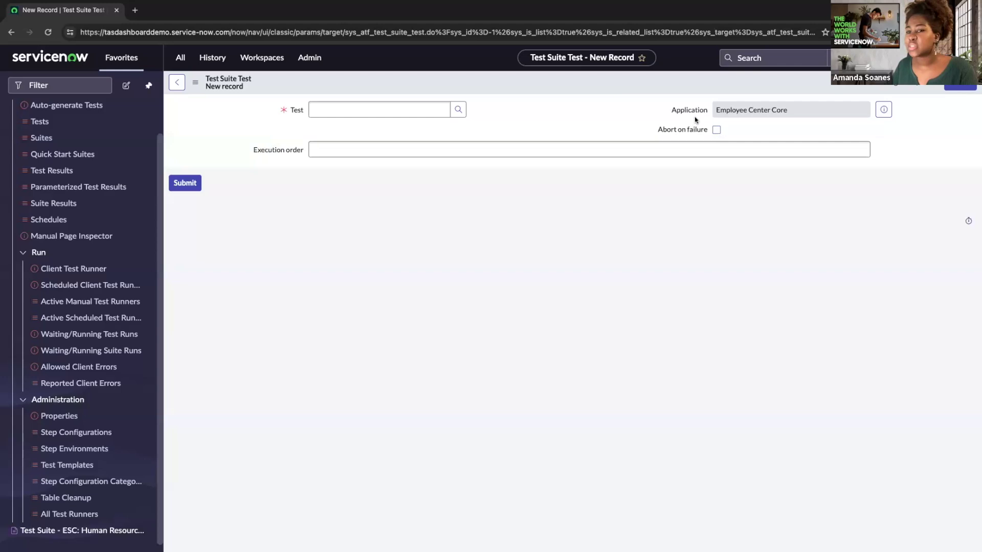
click(716, 130)
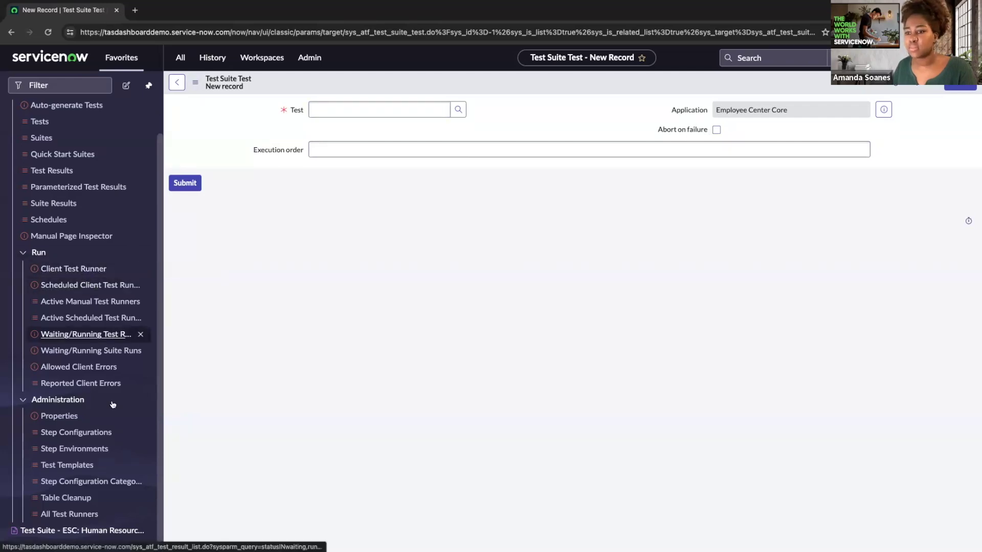
Step: Add the 'Request a catalog item (SP) copy copy' test to ATF Demo Suite and submit it
click(82, 531)
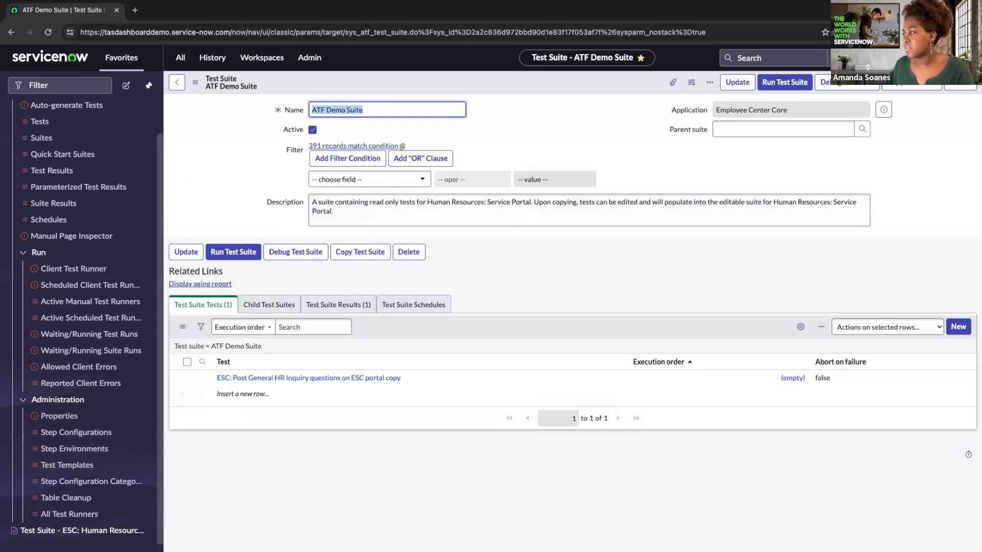
click(958, 327)
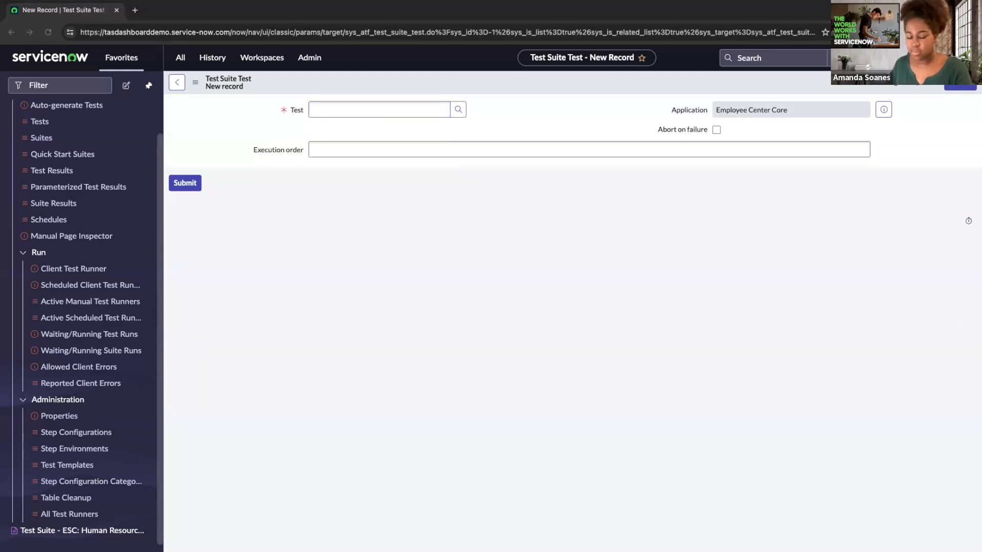
click(371, 117)
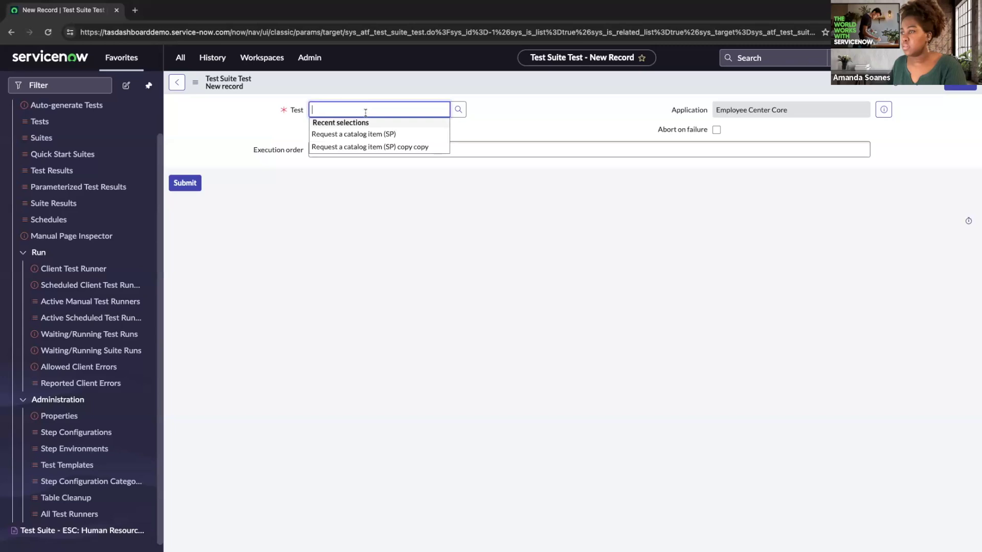
text(Request a catalog item (SP) copy copy)
click(392, 135)
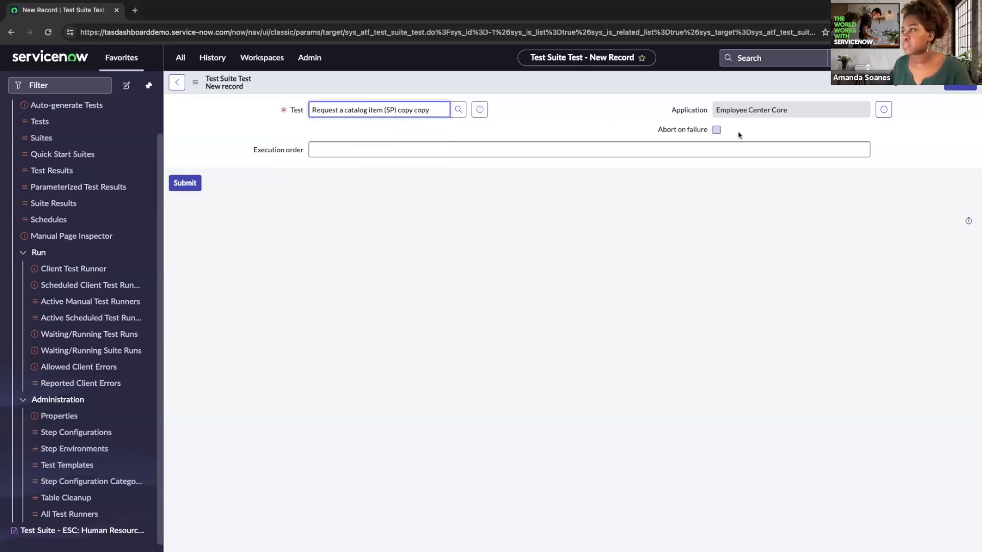
click(954, 88)
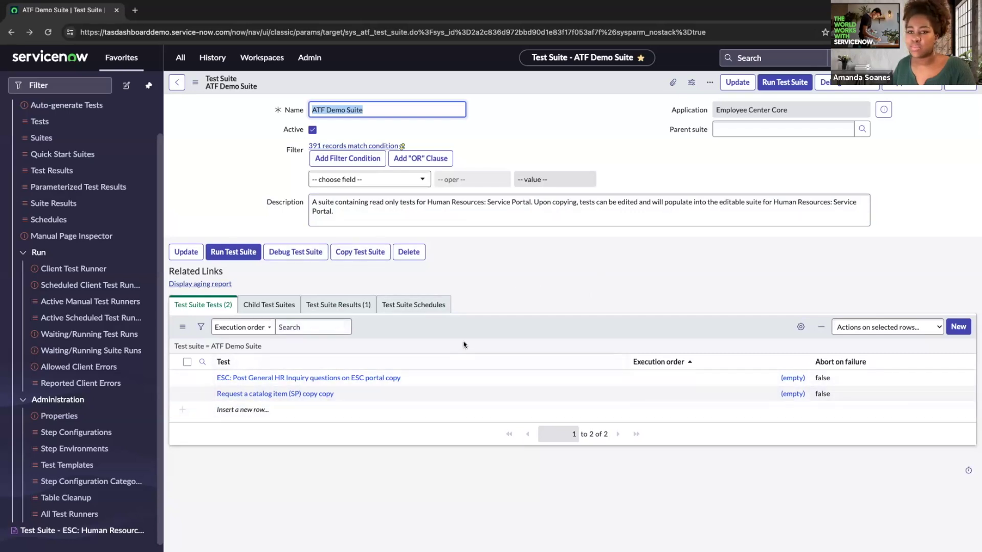
Step: Run ATF Demo Suite in a new client test runner and watch its tests execute
click(790, 86)
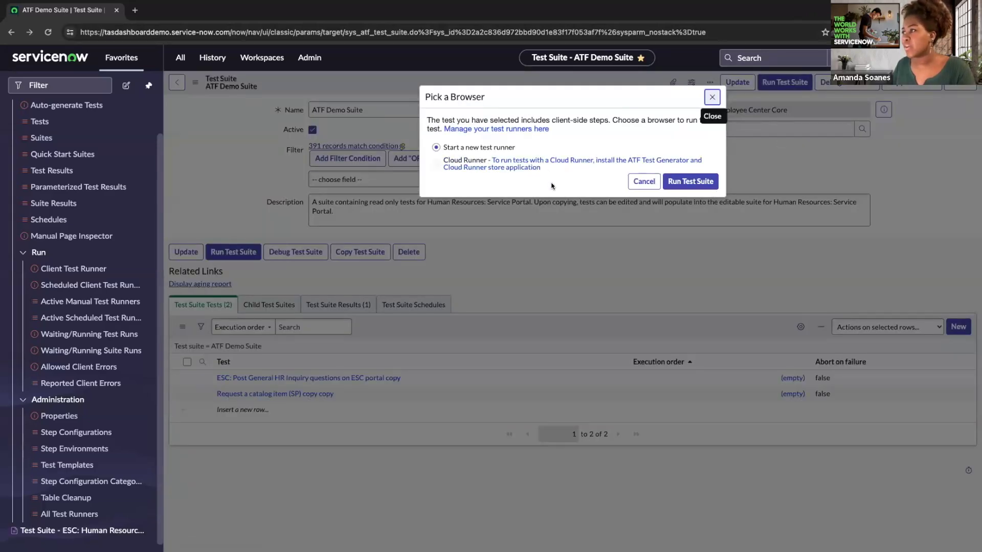
click(678, 181)
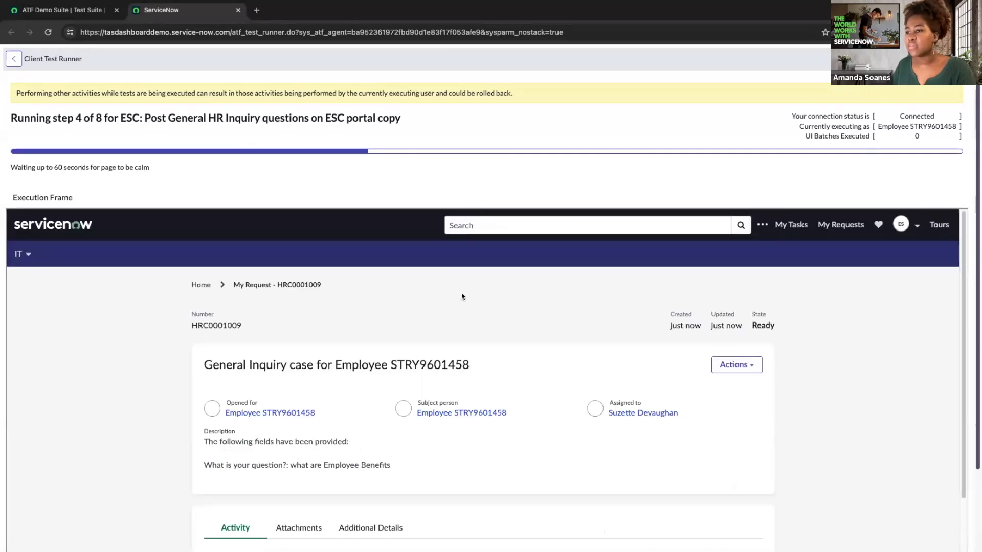
scroll(424, 332, down, 3)
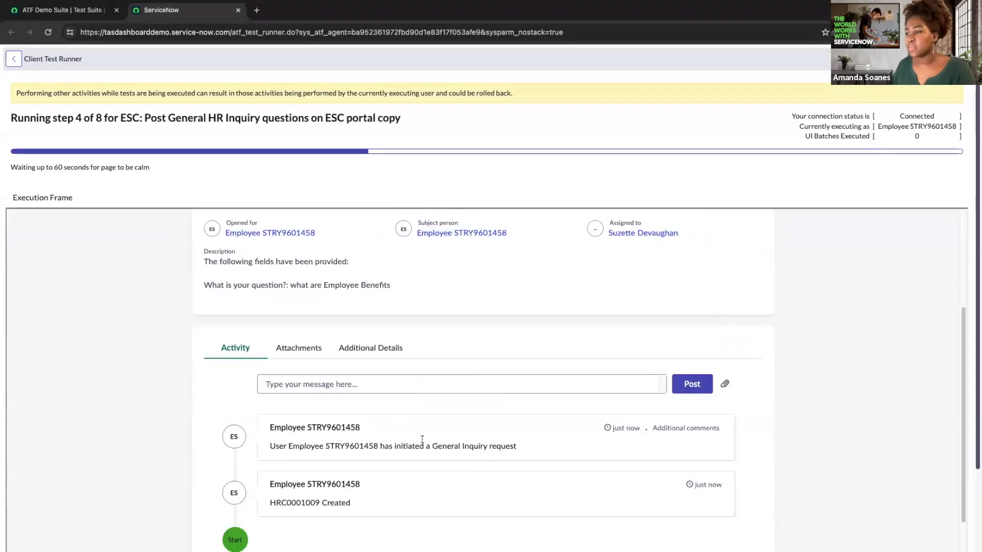
scroll(357, 412, down, 5)
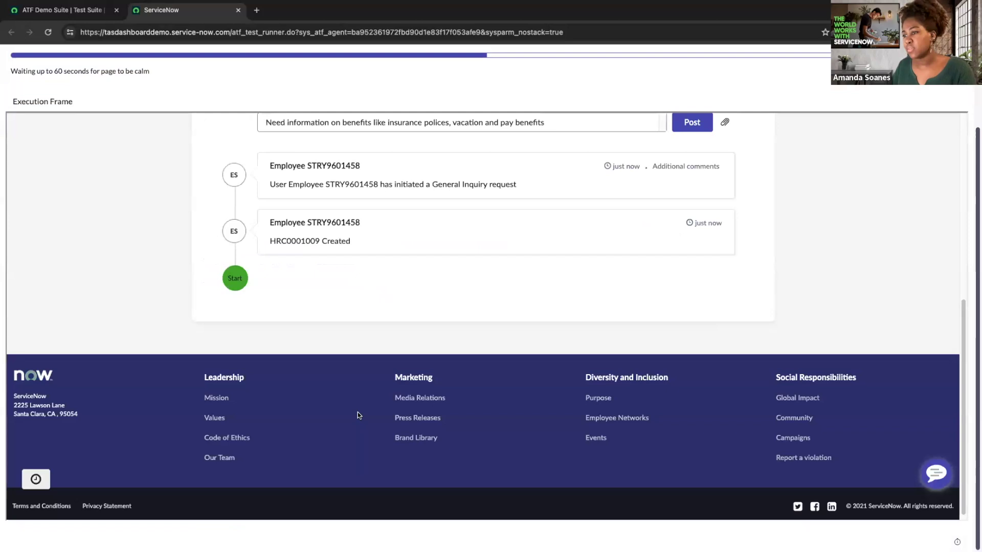
scroll(386, 347, up, 3)
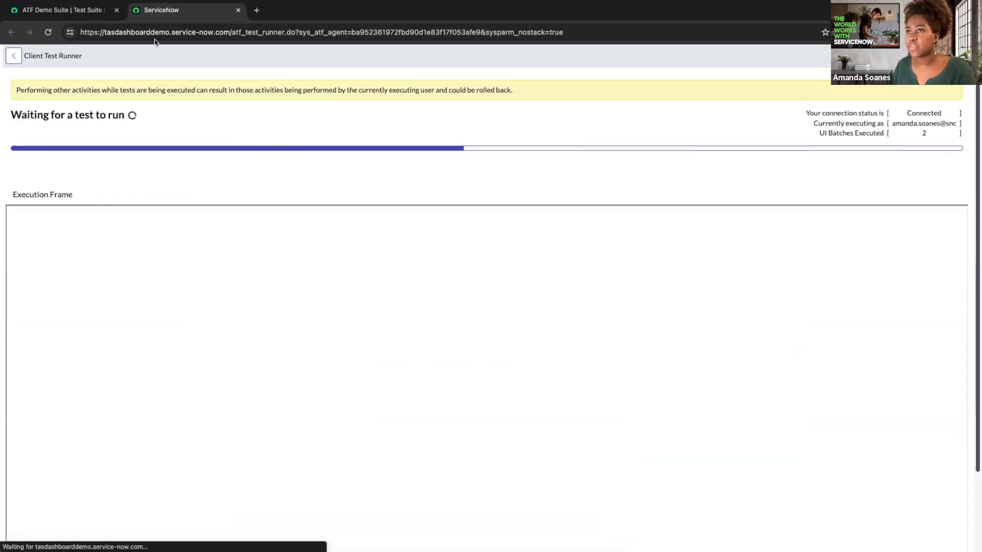
Step: Expand the failed 'Request a catalog item (SP) copy copy' test's steps and open result TES0001003
click(77, 11)
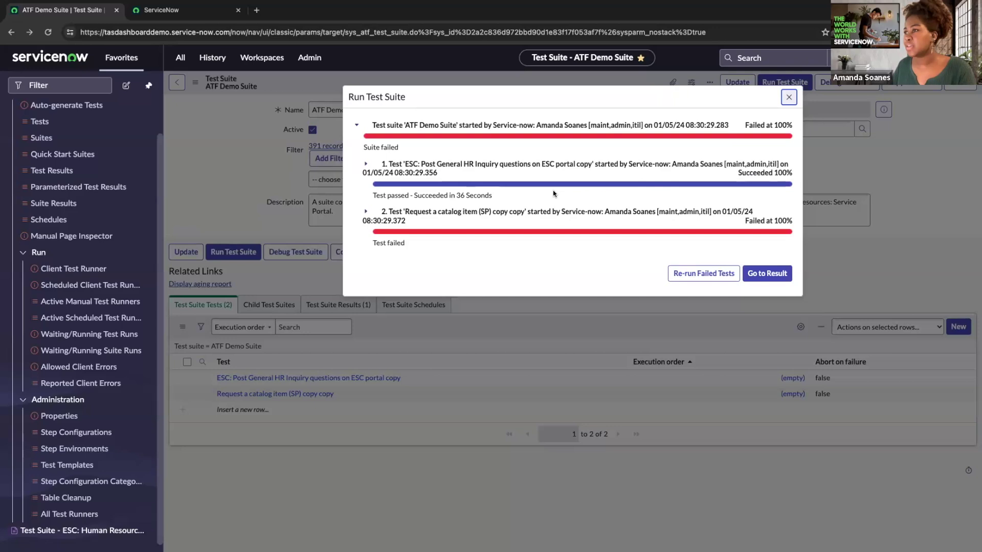
click(365, 163)
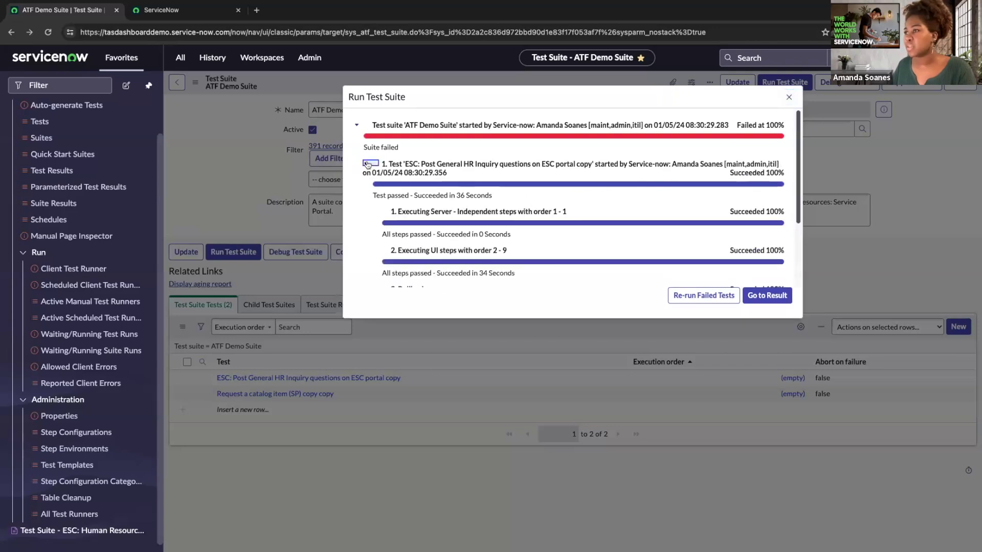
scroll(431, 206, down, 3)
click(366, 242)
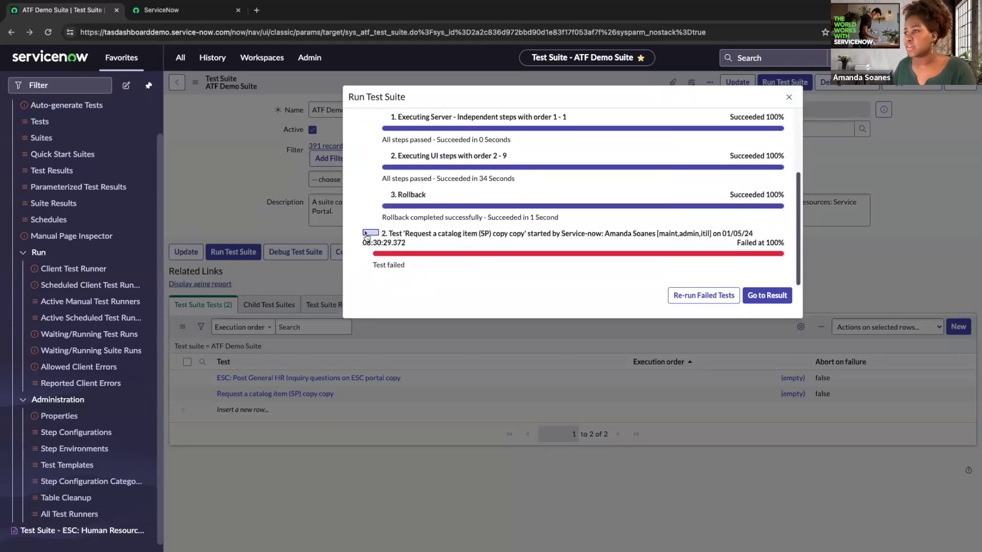
scroll(469, 224, down, 3)
scroll(469, 224, up, 5)
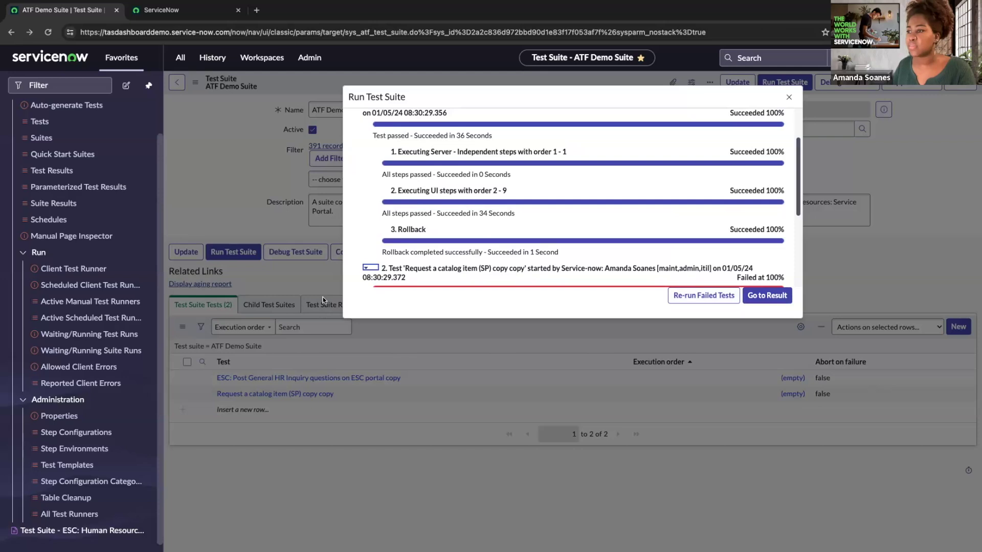
scroll(561, 219, down, 3)
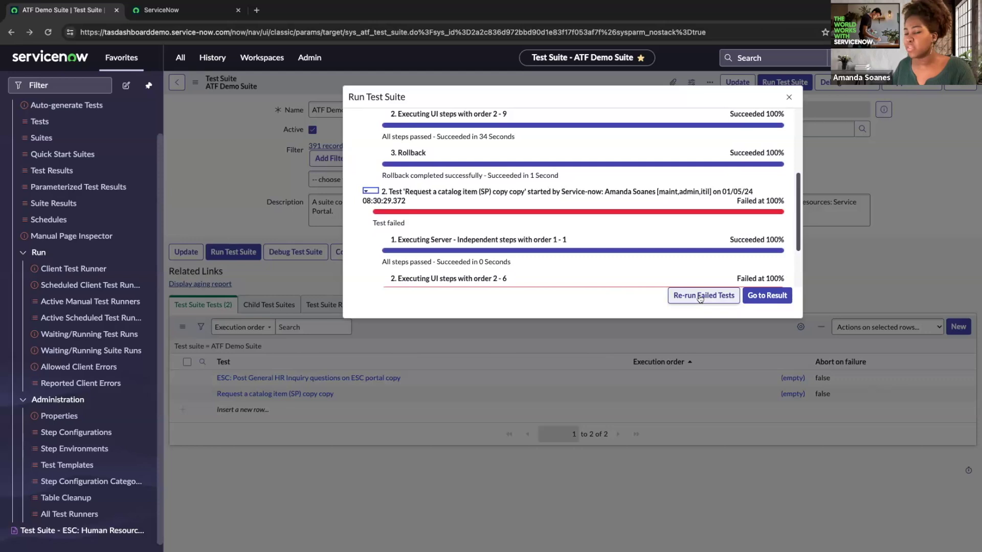
click(767, 296)
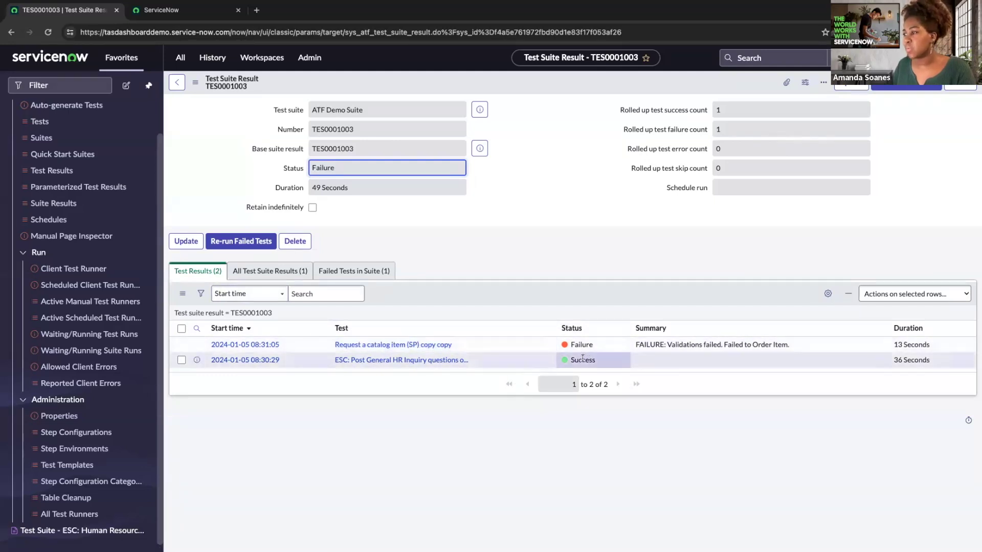
Step: Review TES0001003's suite results and failed tests, then open the failed catalog-item test result
click(288, 275)
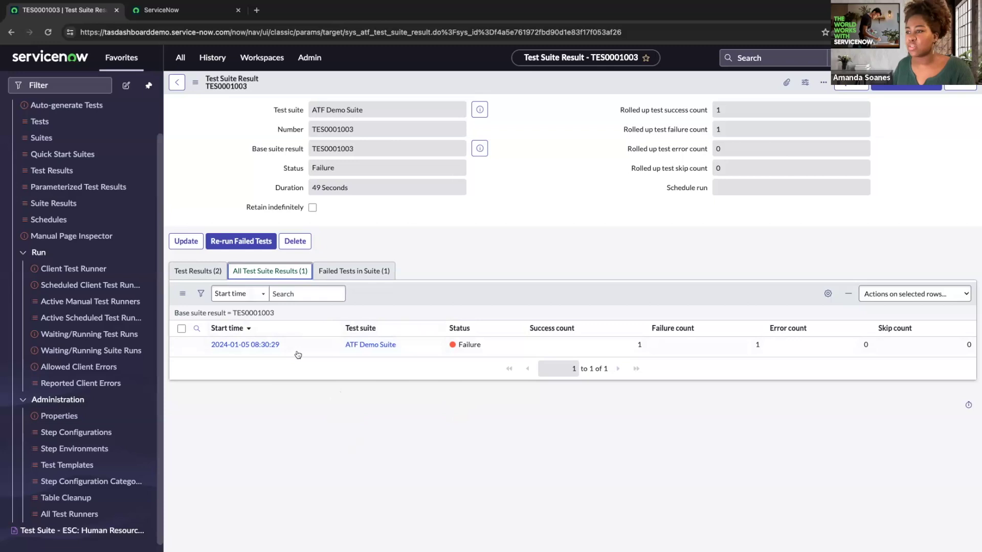
click(343, 277)
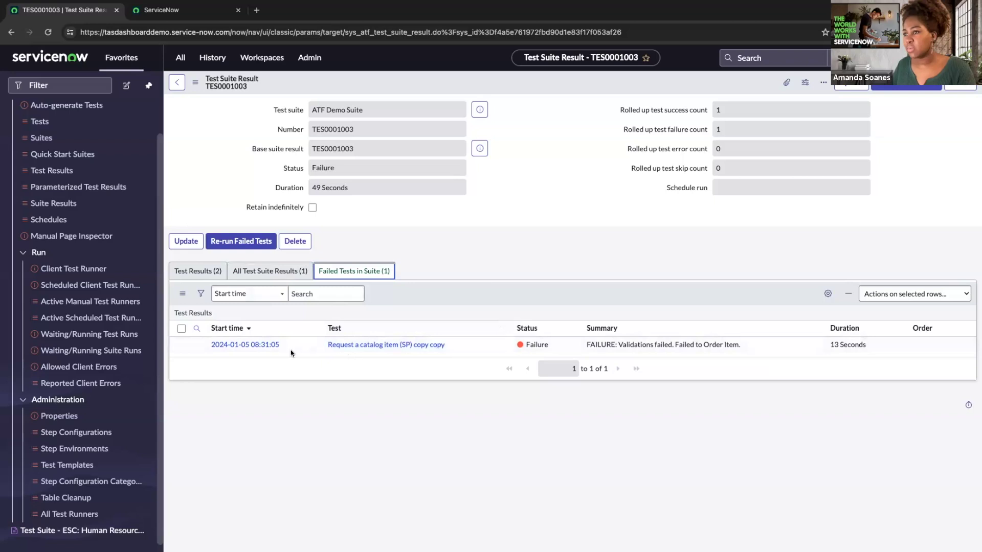
click(267, 346)
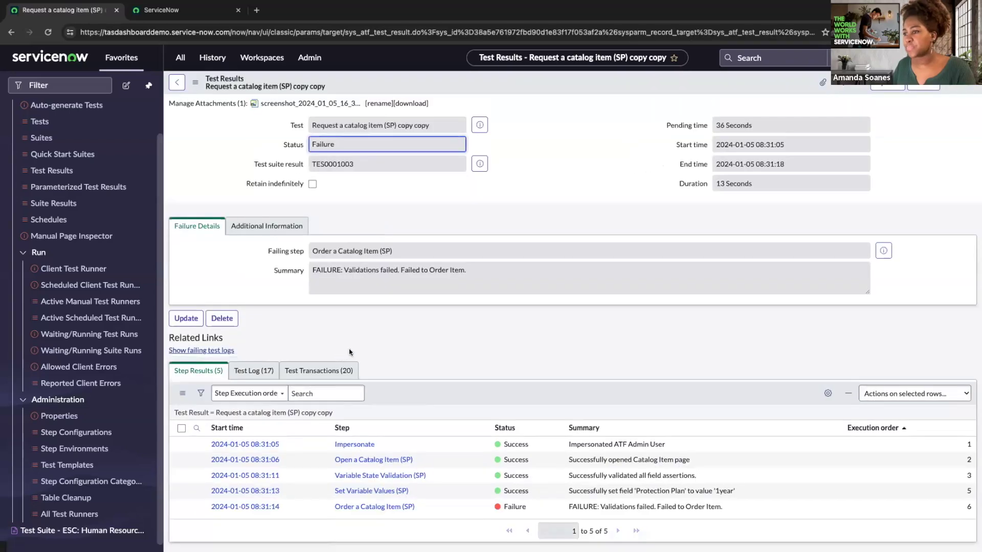
Step: Read the failure details pointing to Order a Catalog Item (SP), then return to TES0001003
scroll(468, 417, down, 1)
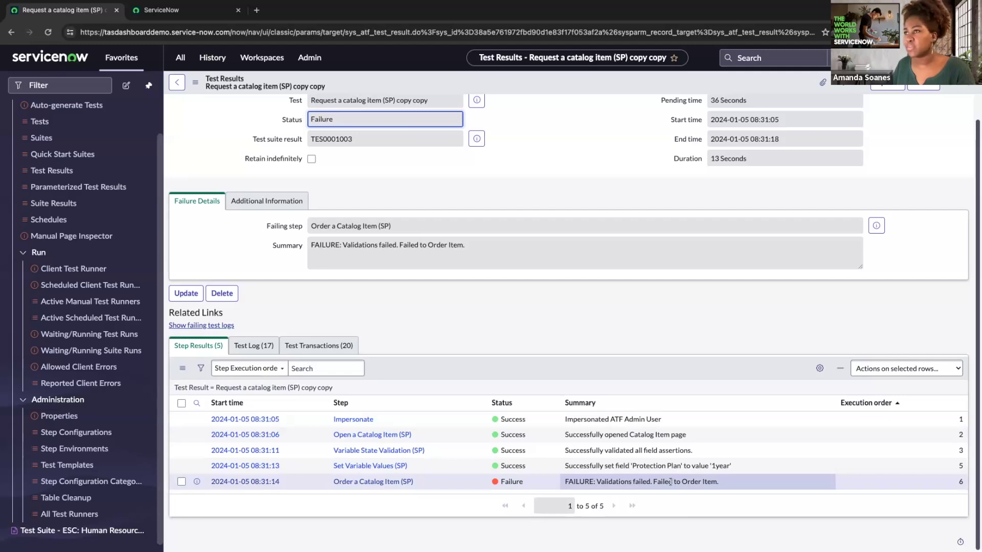
scroll(652, 471, up, 1)
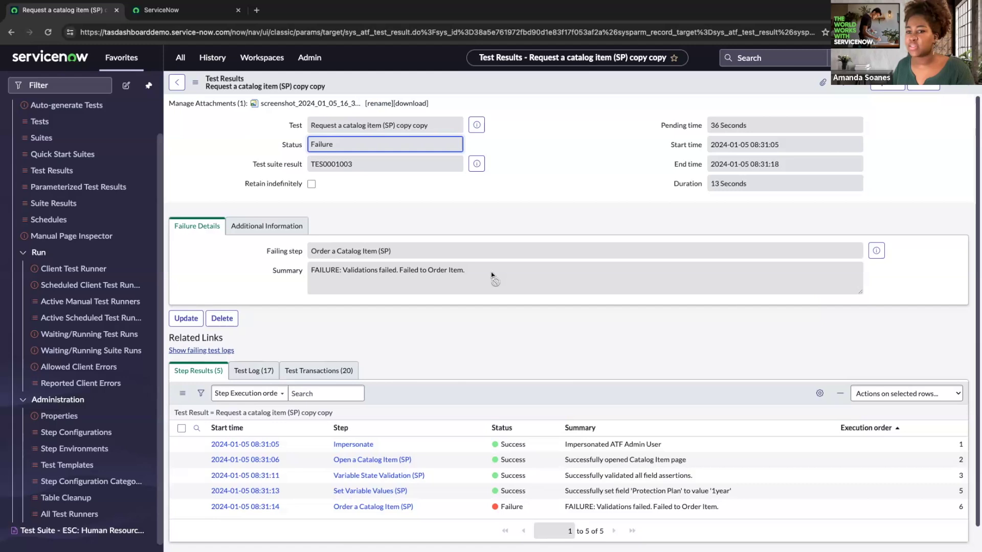
scroll(511, 261, down, 1)
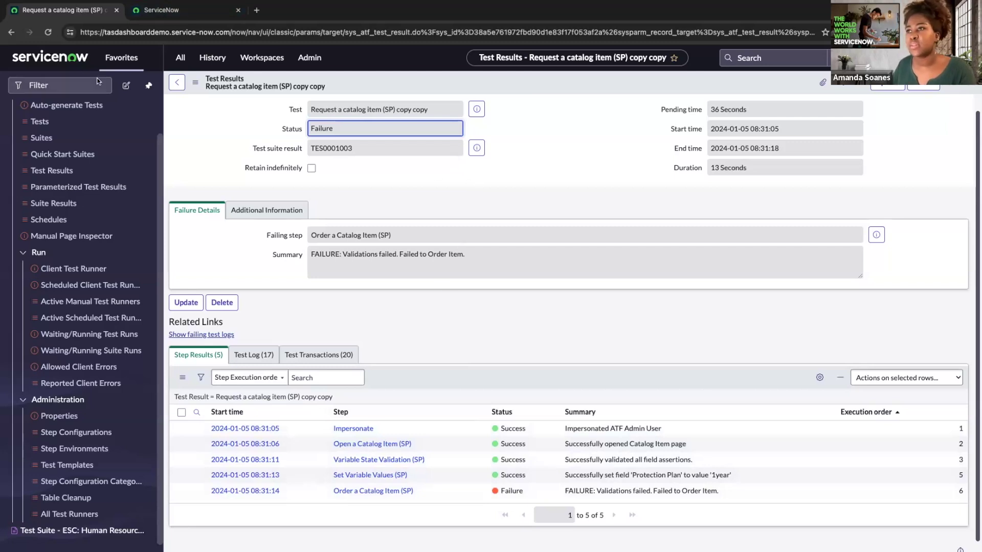
click(177, 83)
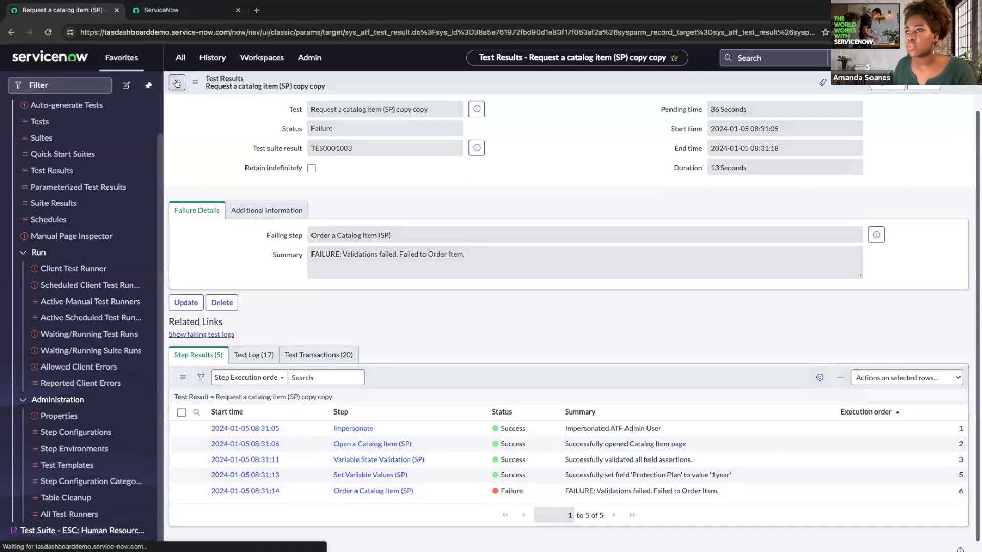
Step: Go back to ATF Demo Suite and open its 'Request a catalog item (SP) copy copy' test
click(12, 31)
click(12, 32)
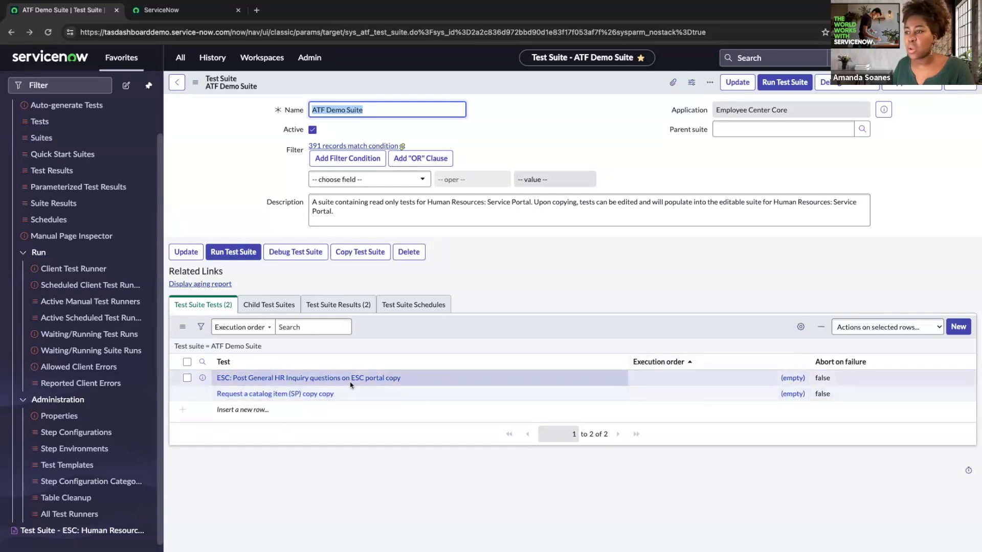
click(305, 395)
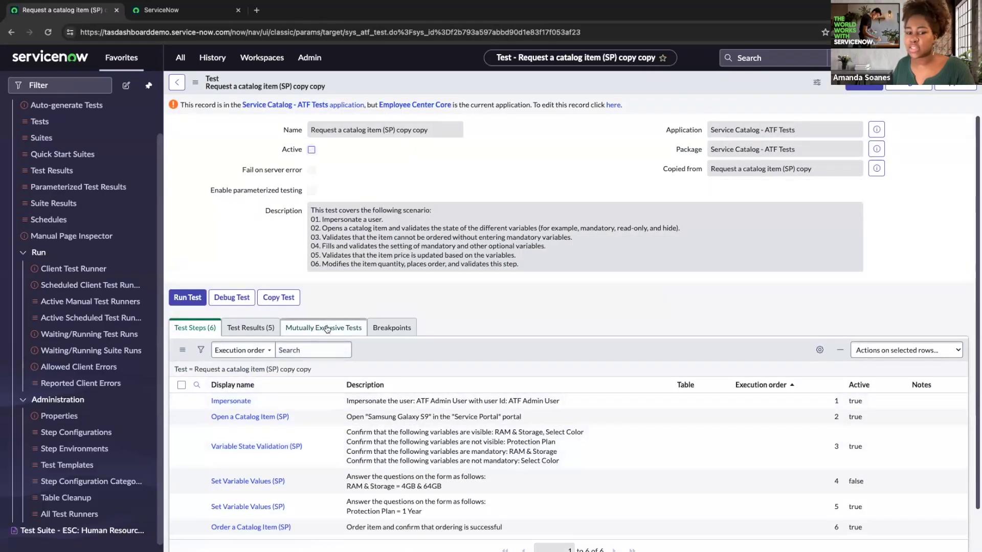
Step: Open the catalog-item test's Mutually Exclusive Tests list and switch it to edit mode
scroll(329, 328, down, 1)
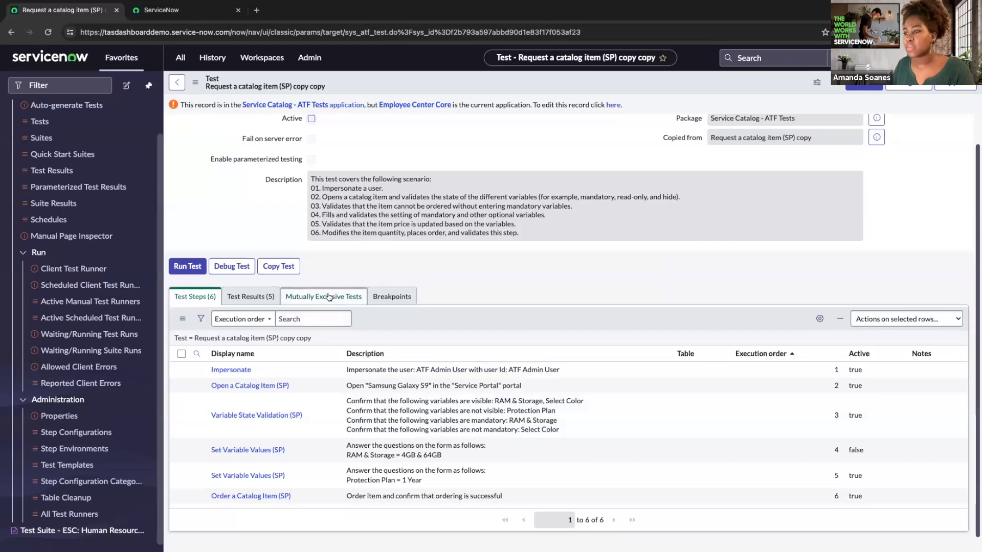
scroll(420, 174, up, 1)
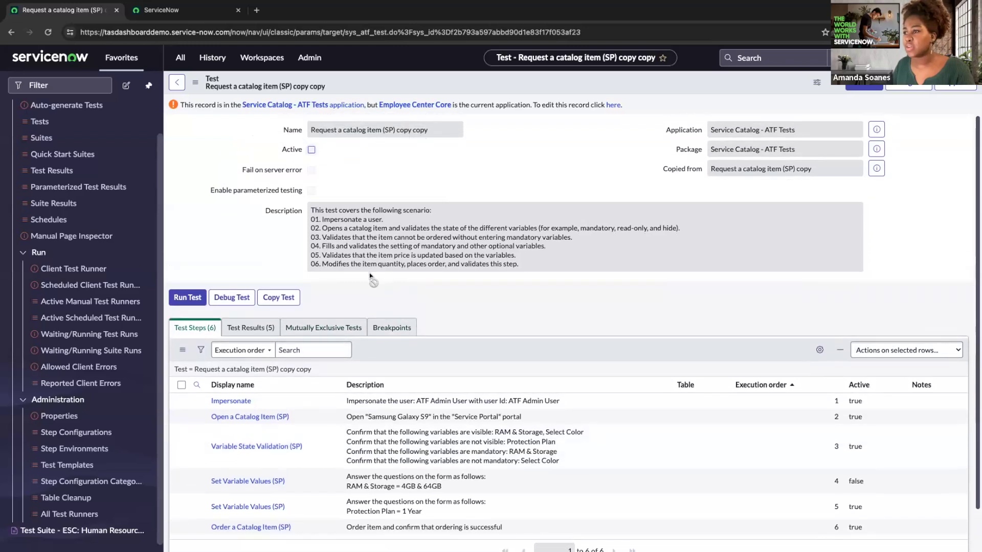
click(339, 332)
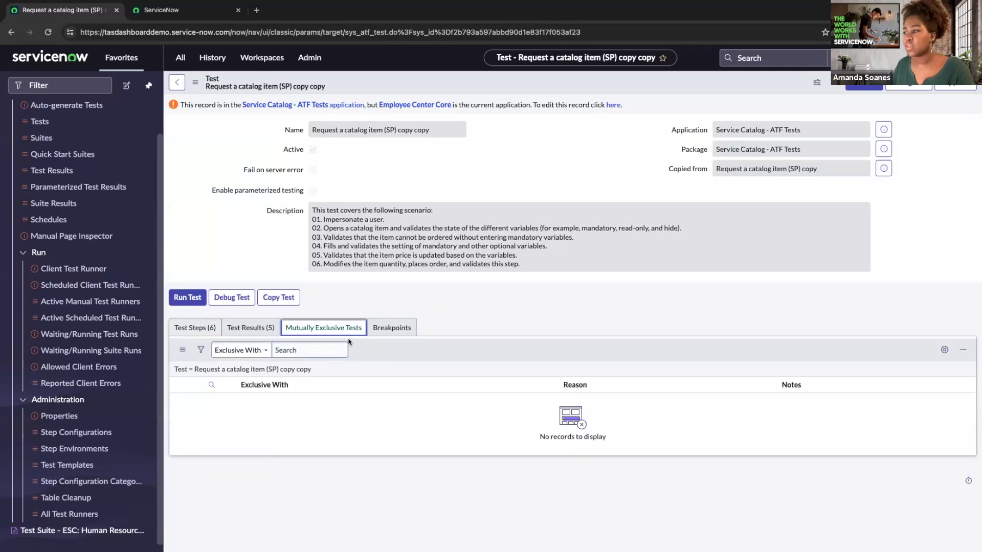
click(613, 105)
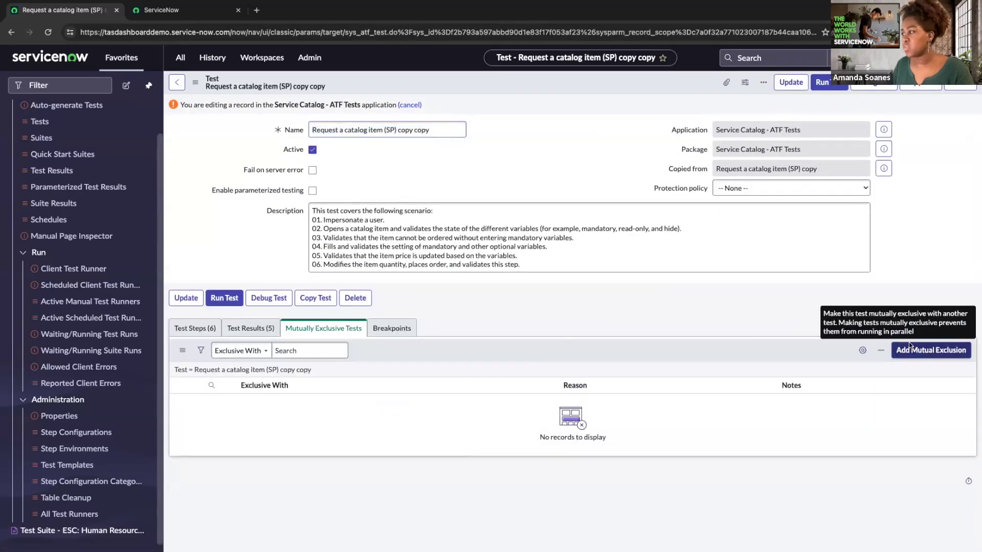
Step: Browse tests for a mutual exclusion, cancel without adding one, and return to suite result TES0001003
click(909, 346)
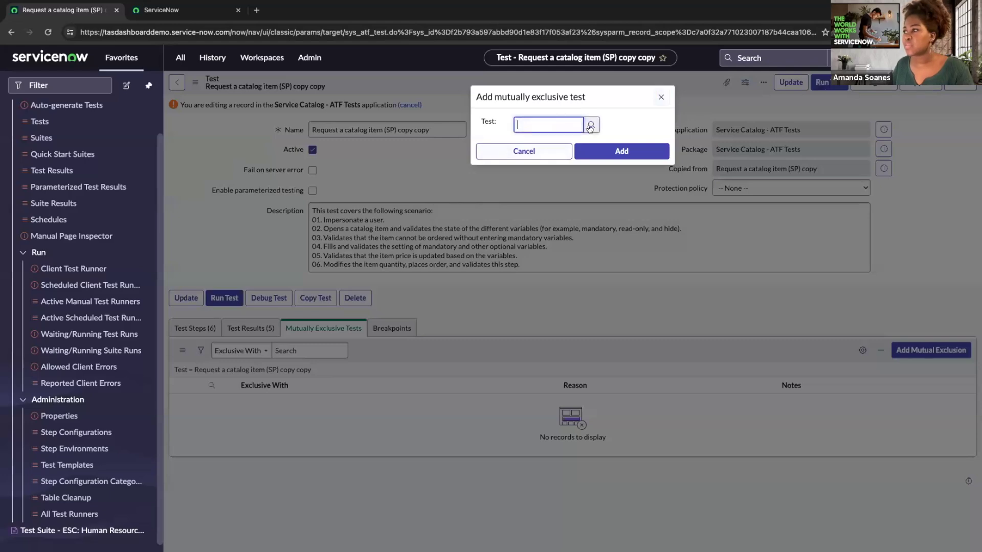
click(591, 126)
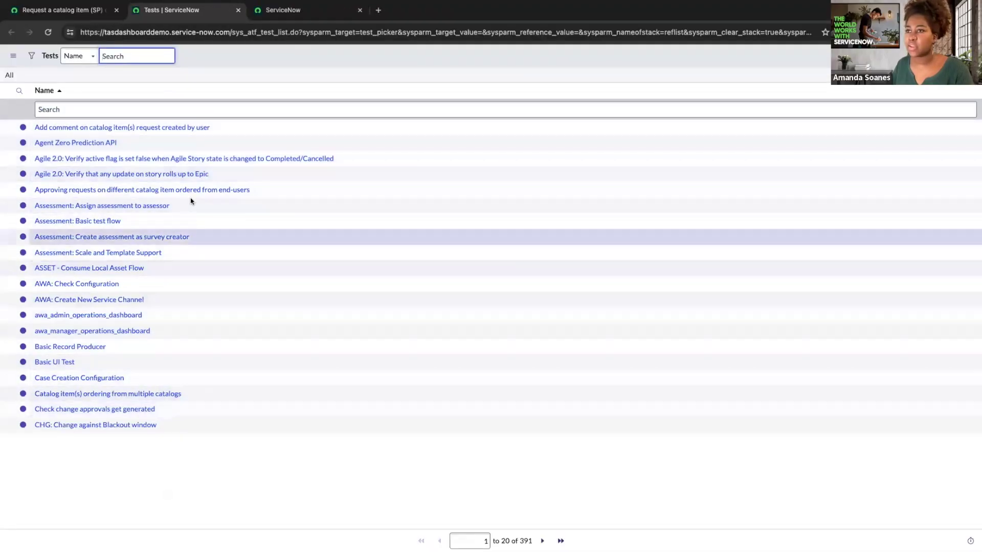
click(237, 10)
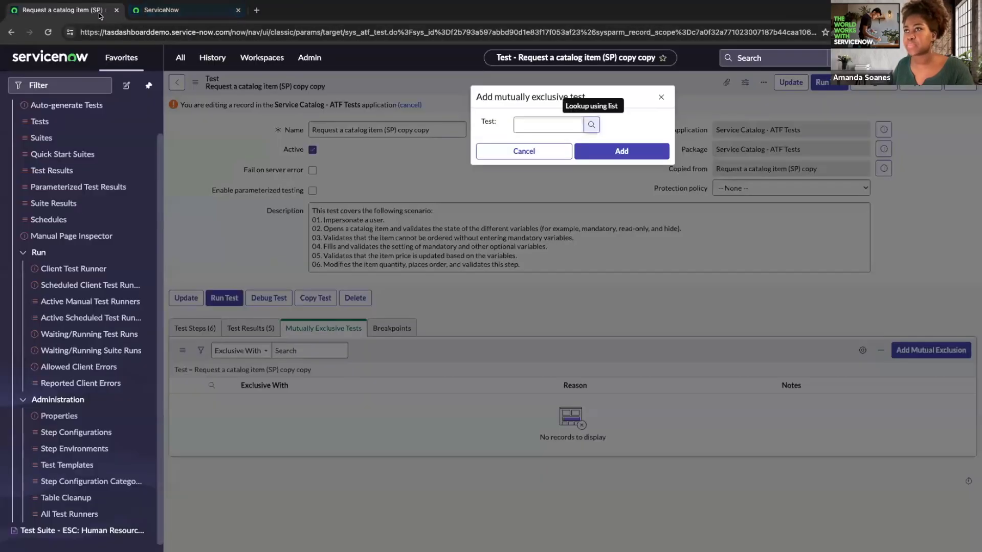
click(661, 97)
click(177, 82)
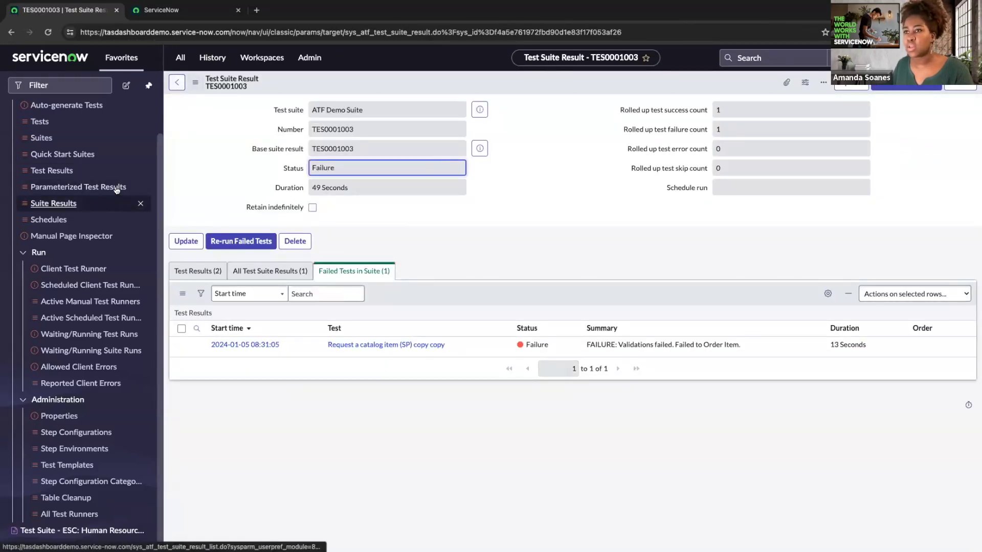
Step: Add ATF Demo Suite as a scheduled suite under My New Schedule, then review its run frequency
click(49, 220)
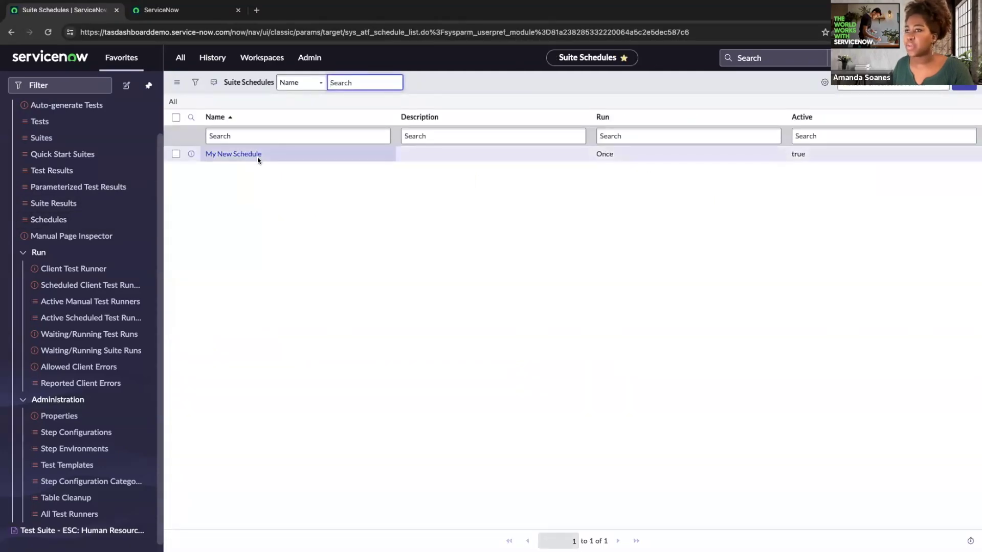
click(256, 156)
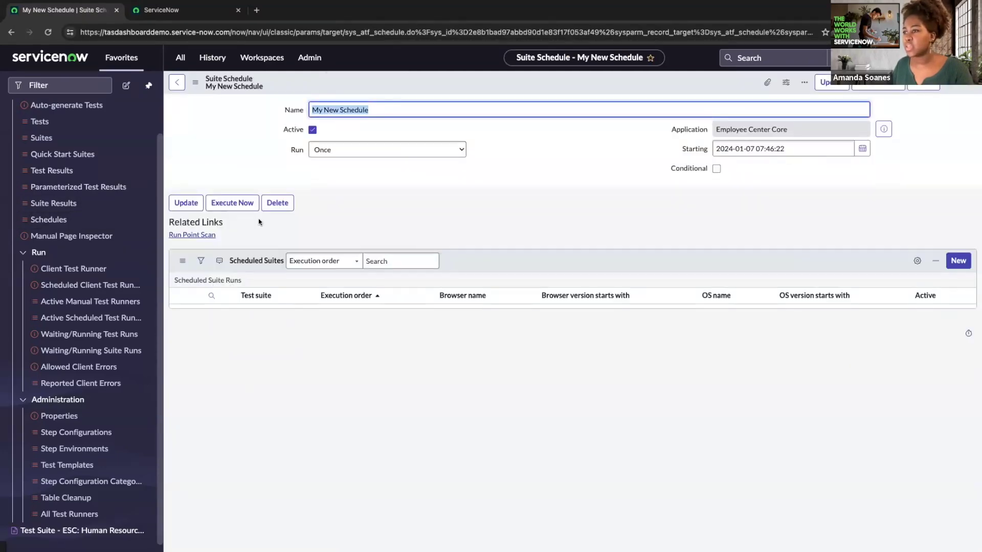
click(957, 261)
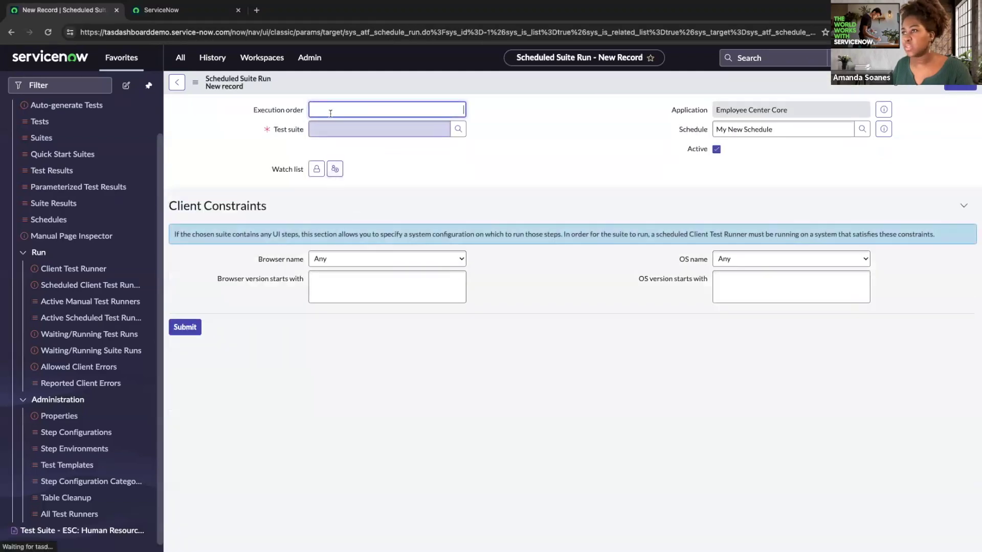
click(353, 131)
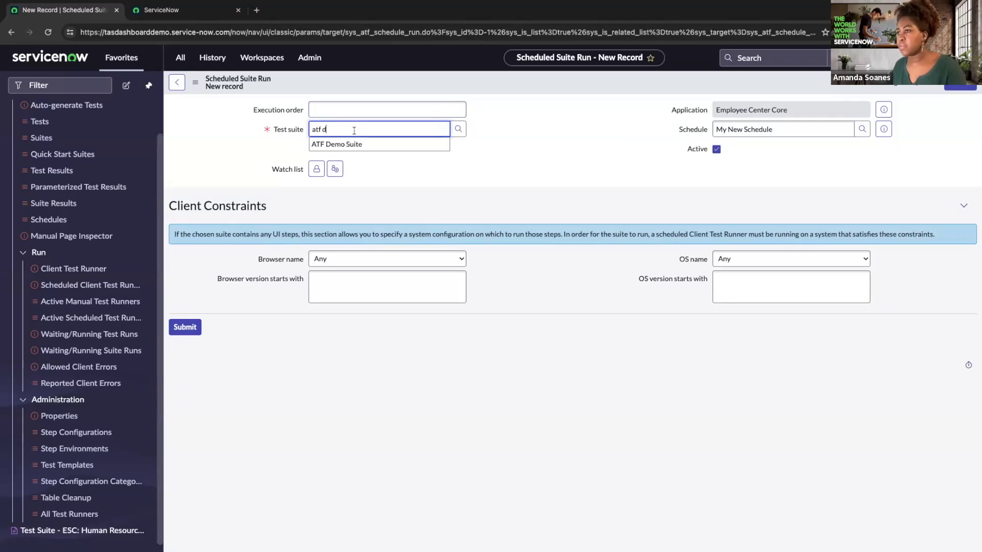
text(atf d)
click(430, 144)
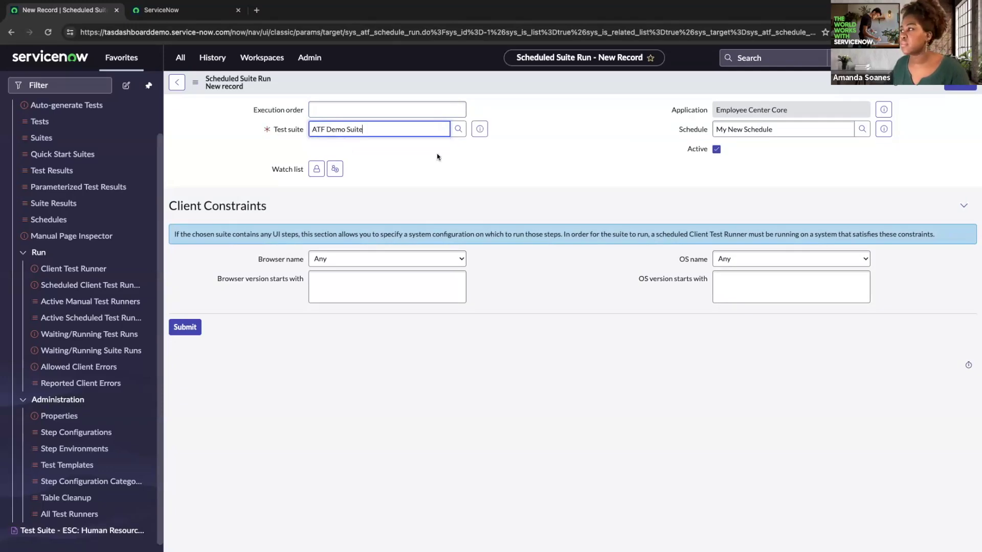
click(960, 87)
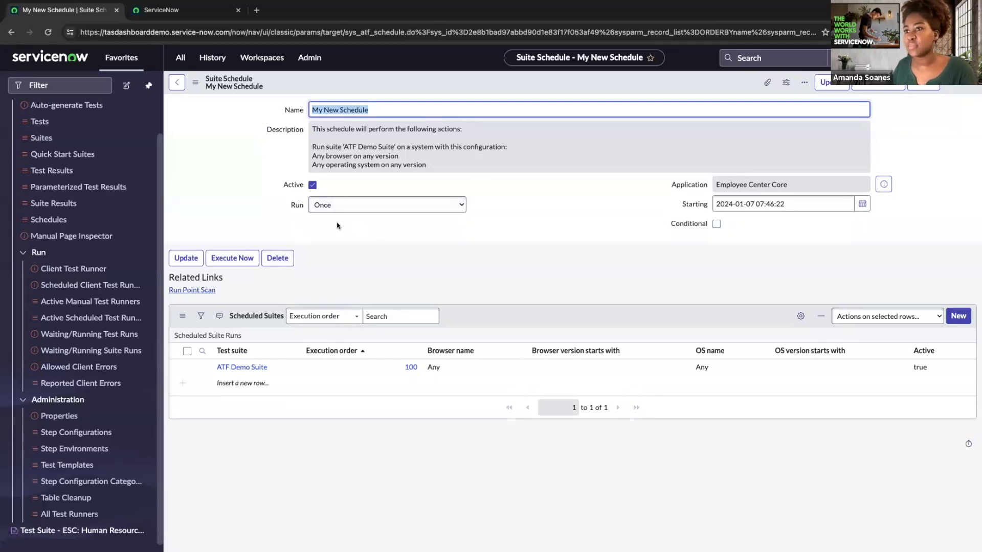
click(297, 205)
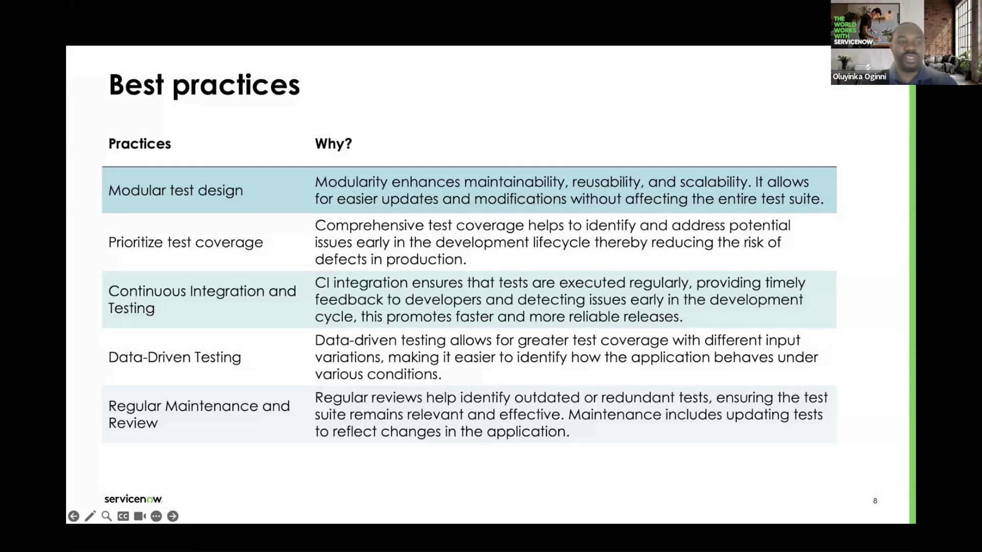
Step: Go forward to slide 9 'Resources', briefly back to slide 8, then forward to slide 9 again
key(Right)
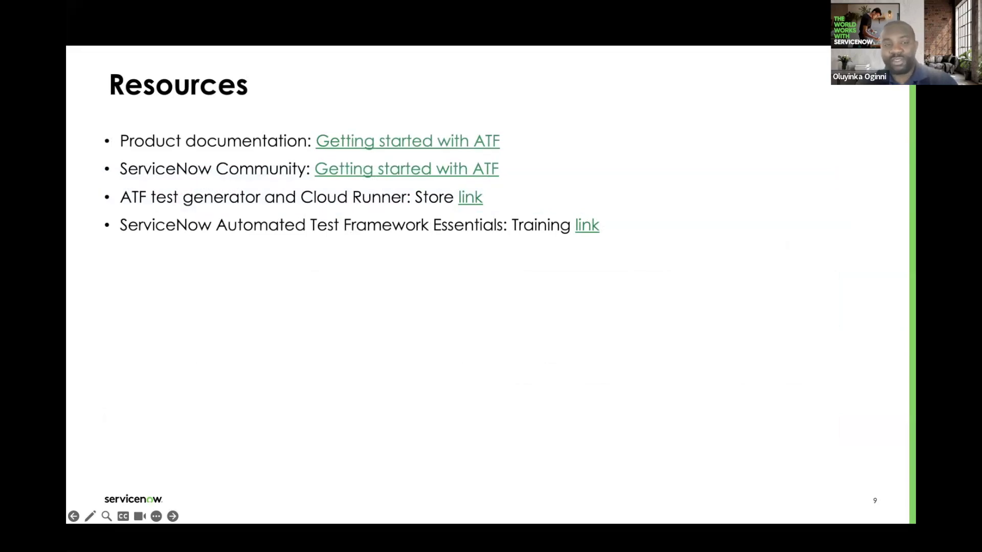
key(Left)
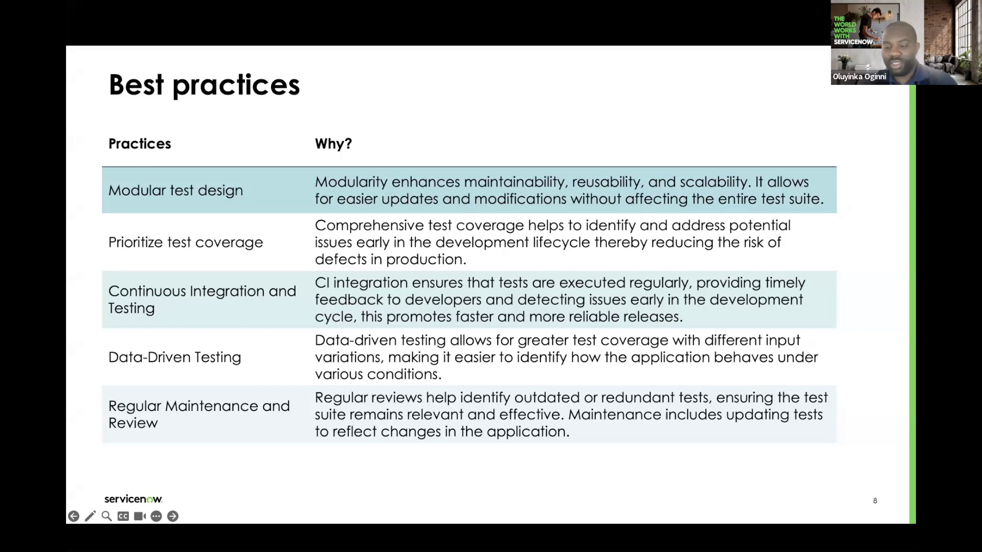
key(Right)
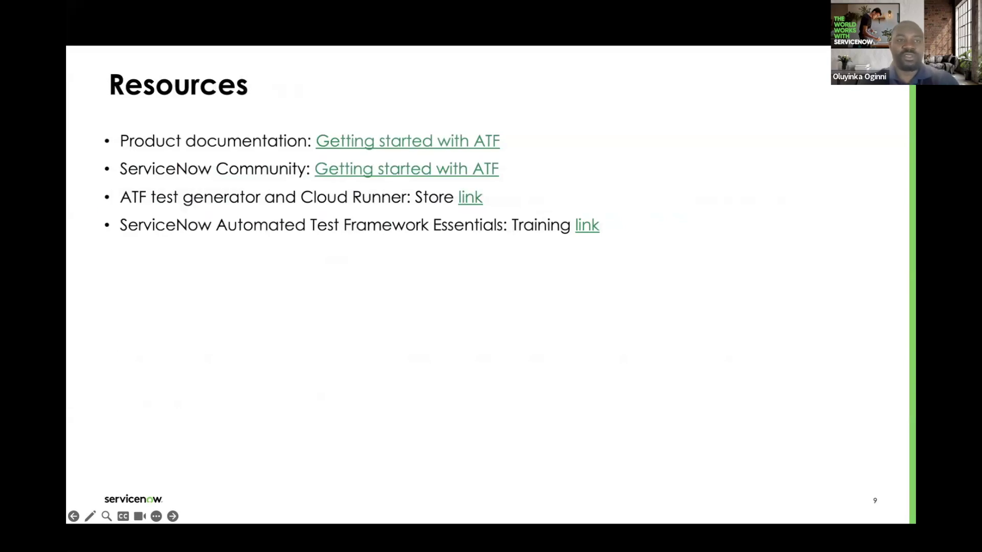